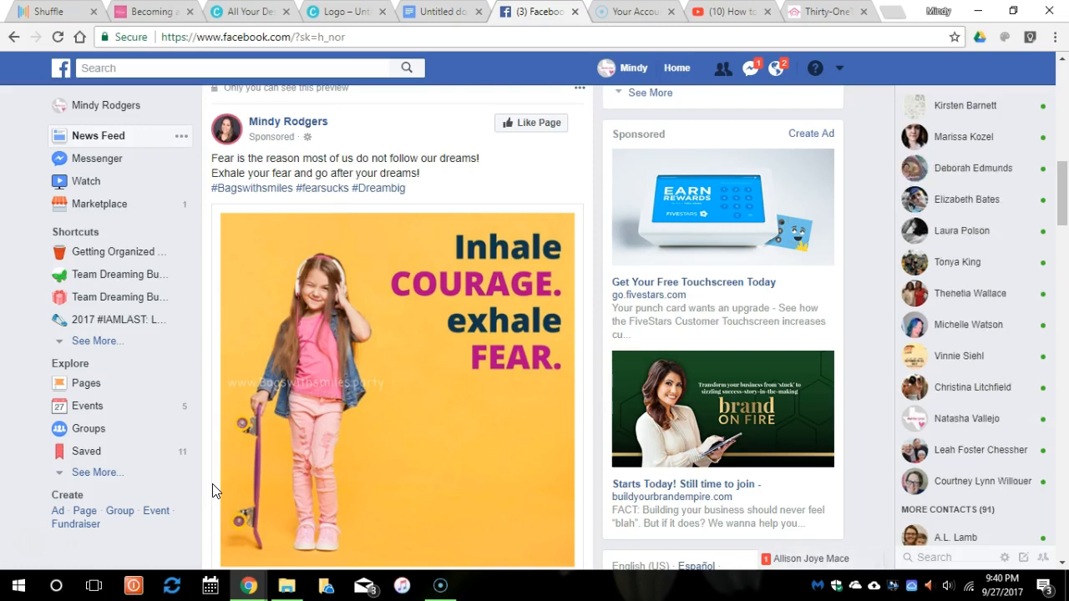
# Open the Groups page from the Explore section of the left sidebar.
pyautogui.click(127, 432)
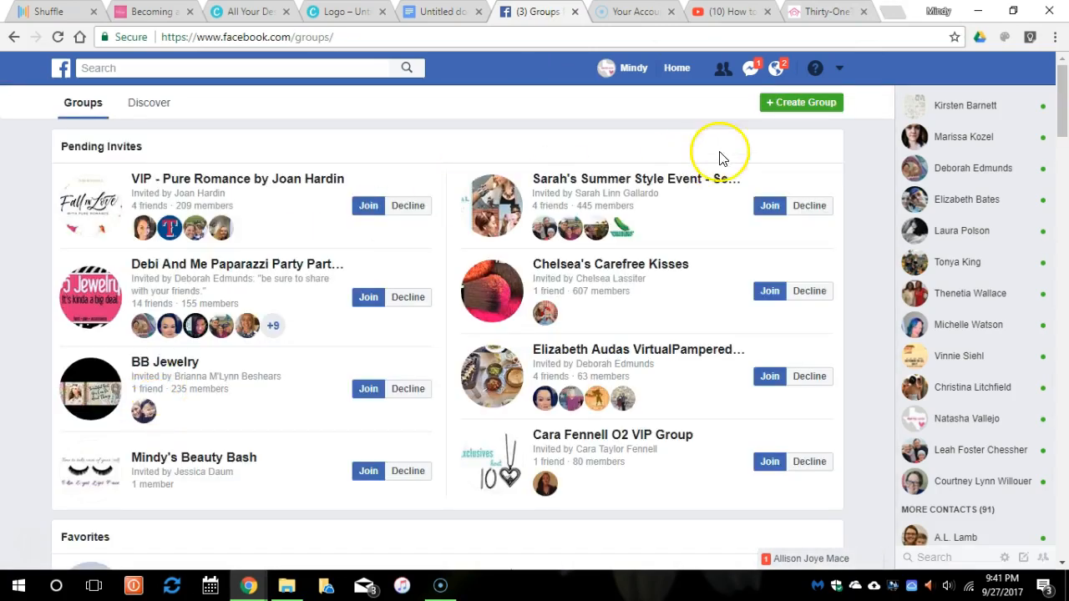
# Start a new group named 'Dreaming Butterflies' and add one member by their e-mail address.
pyautogui.click(781, 110)
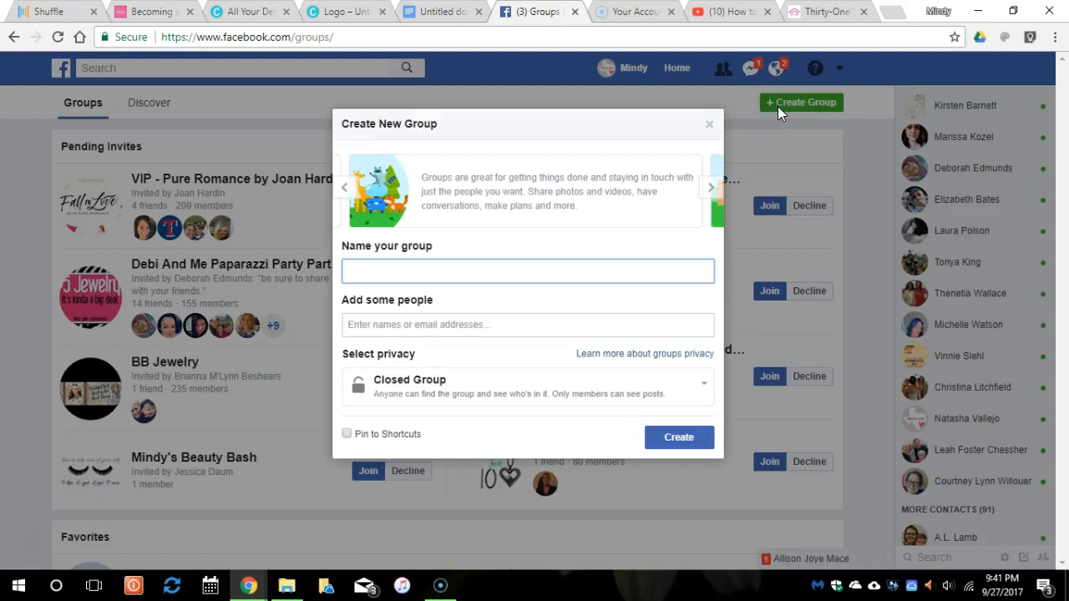
pyautogui.write('Dreaming Butterflies')
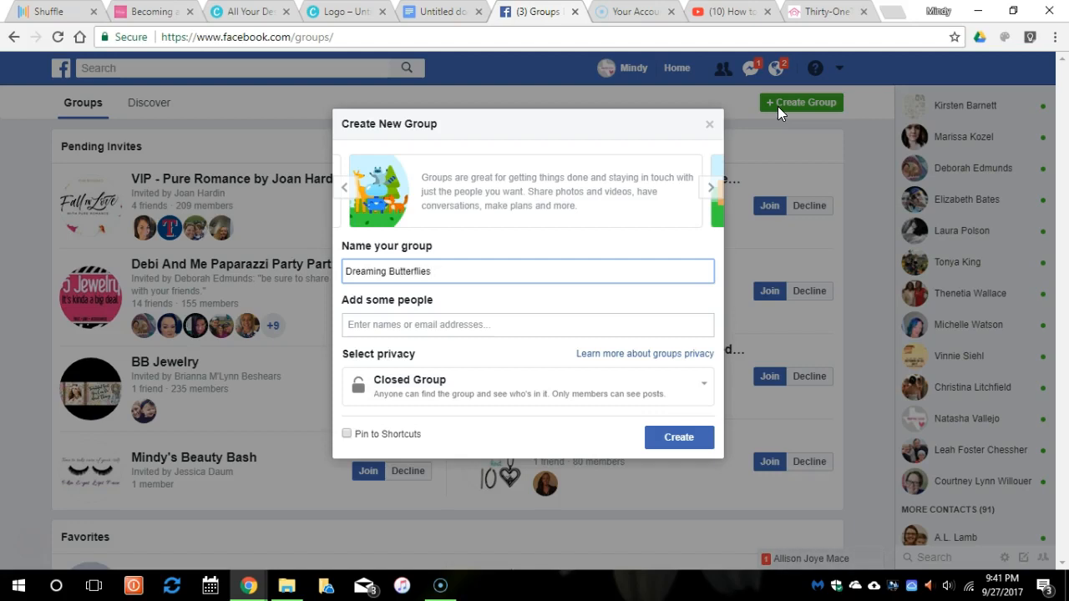
pyautogui.click(465, 322)
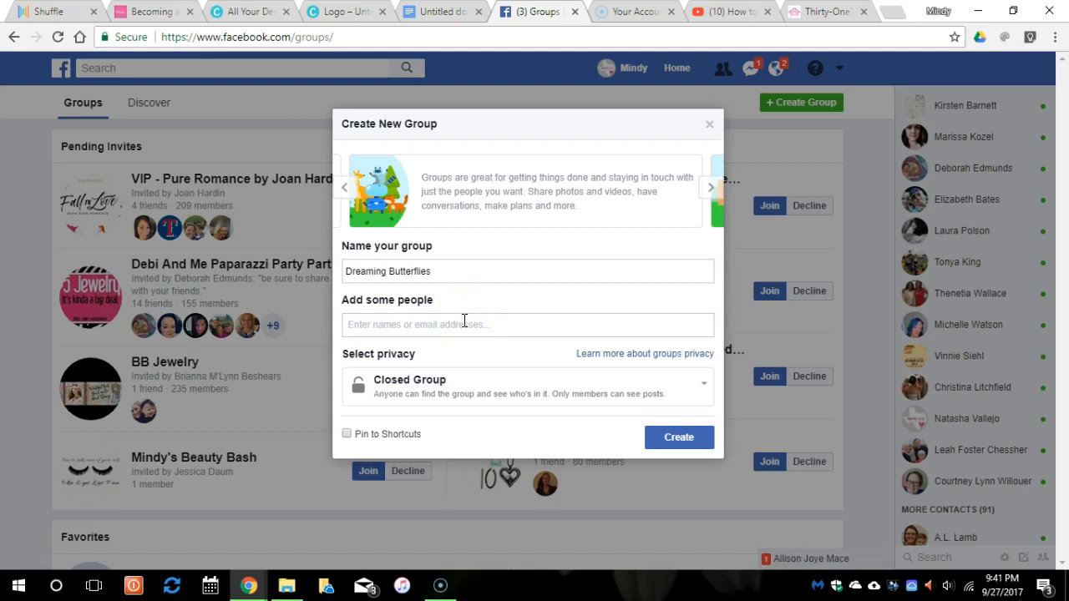
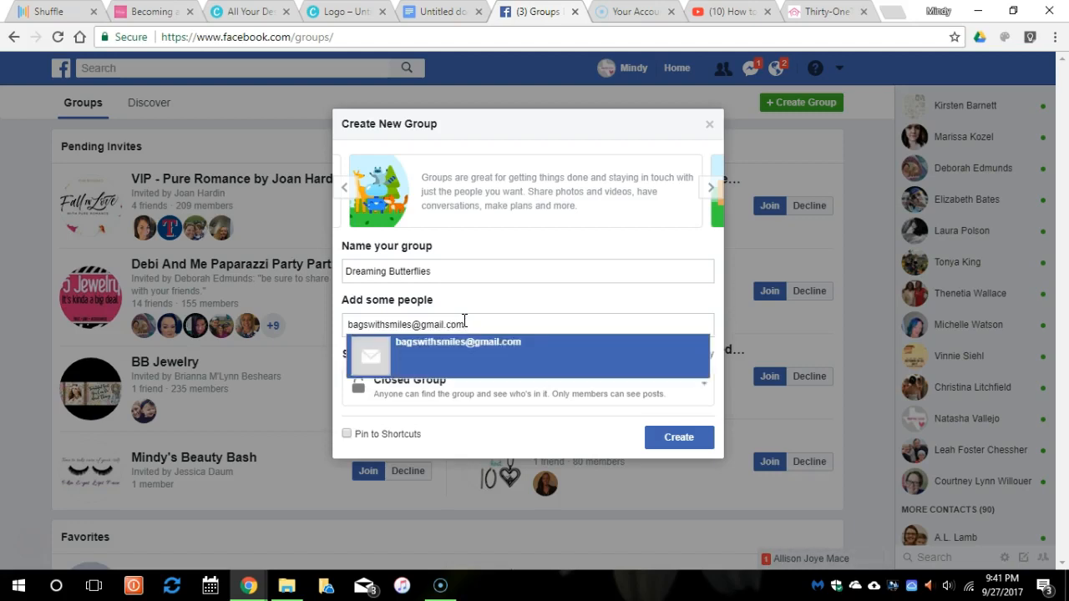
pyautogui.click(468, 356)
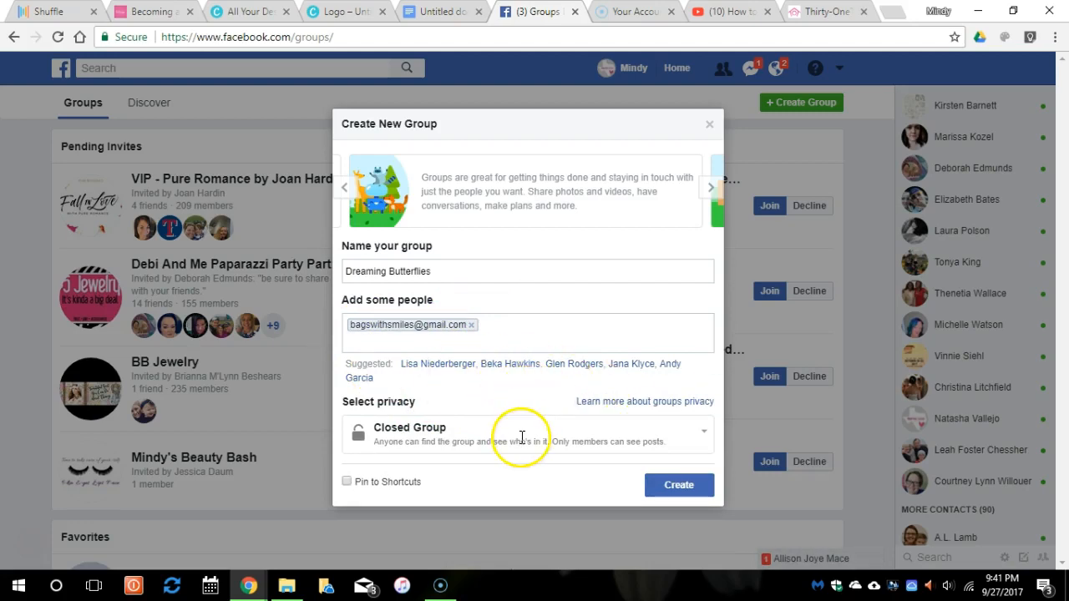
# Create the group as a Closed Group pinned to Shortcuts.
pyautogui.click(495, 442)
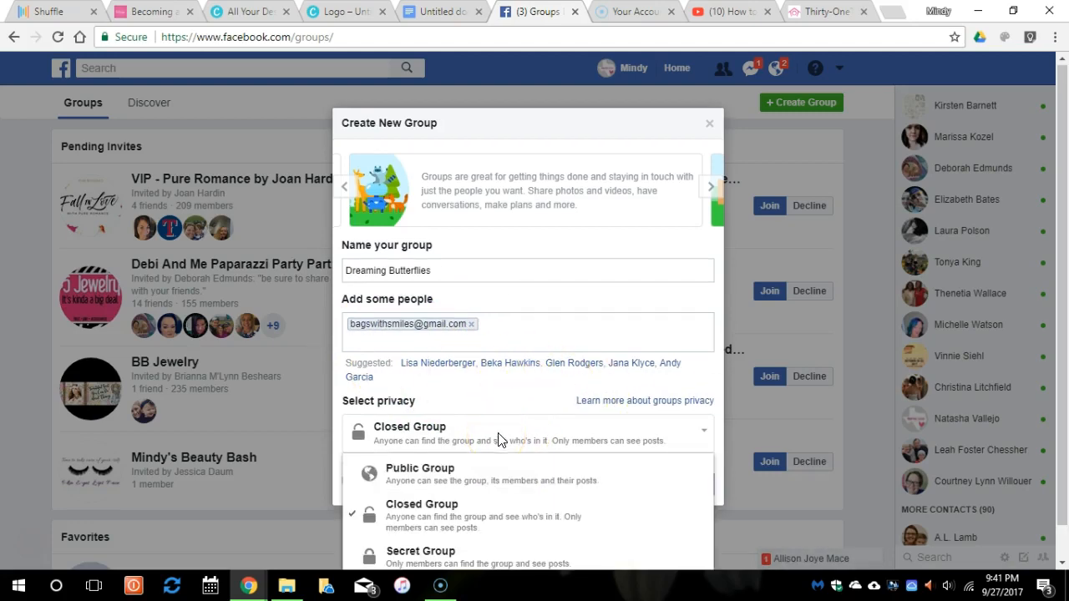
pyautogui.scroll(-1, 490, 436)
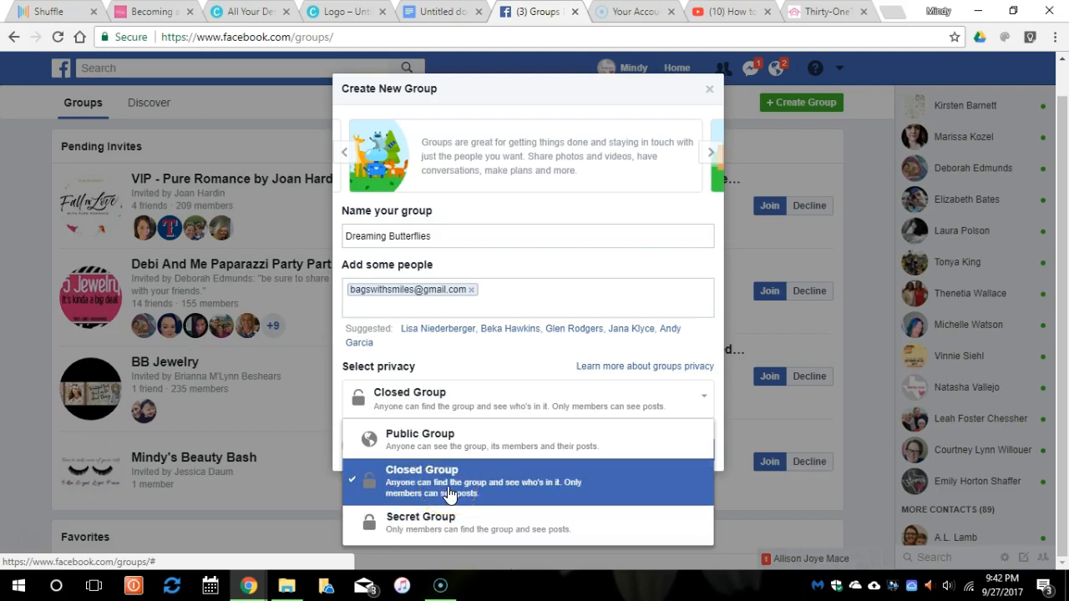
pyautogui.click(477, 375)
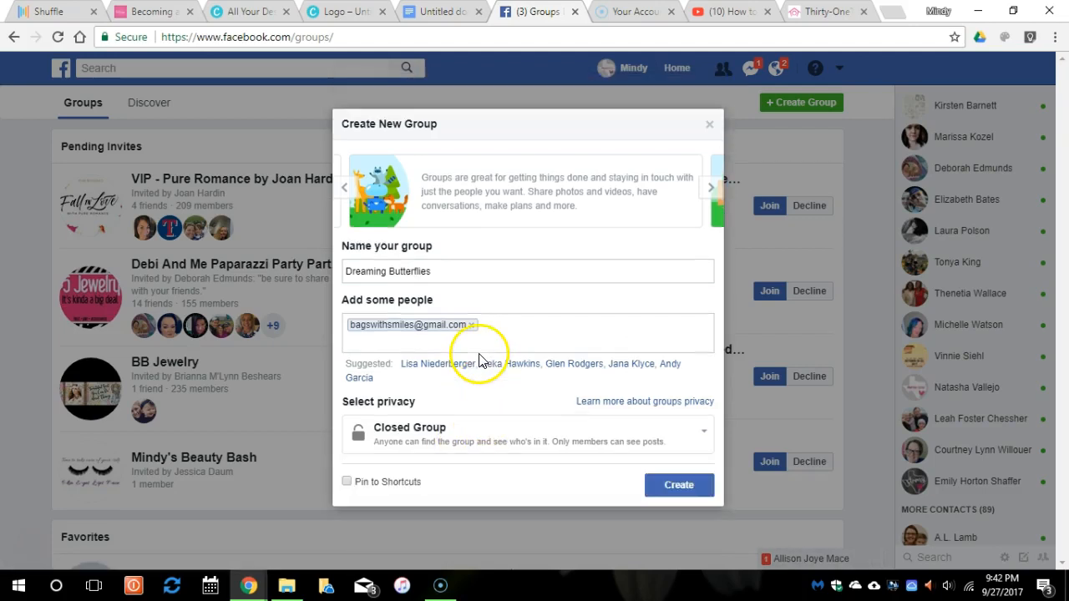
pyautogui.click(345, 482)
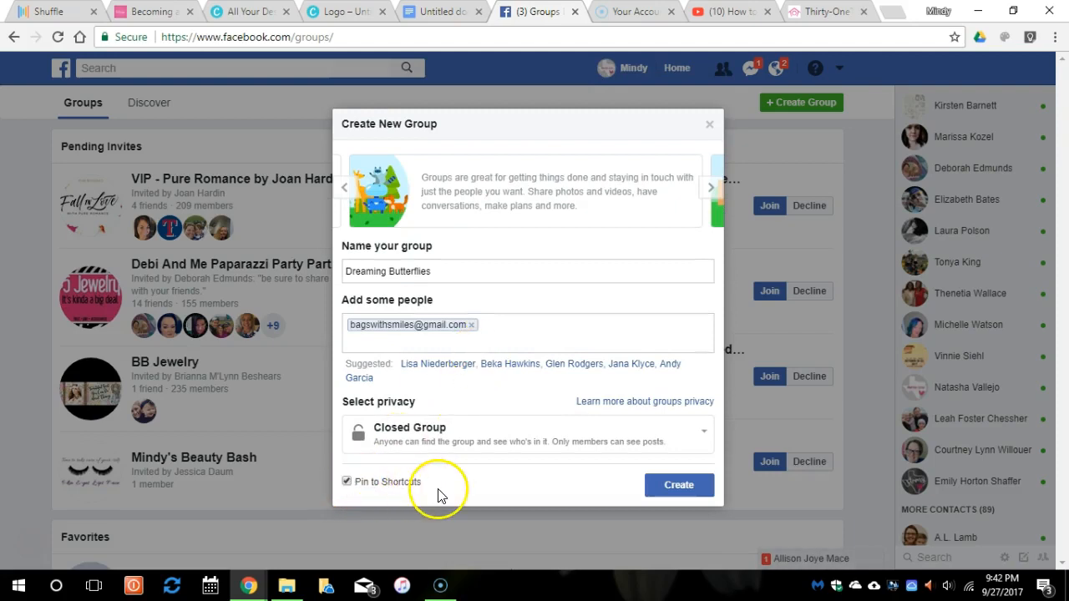
pyautogui.click(664, 489)
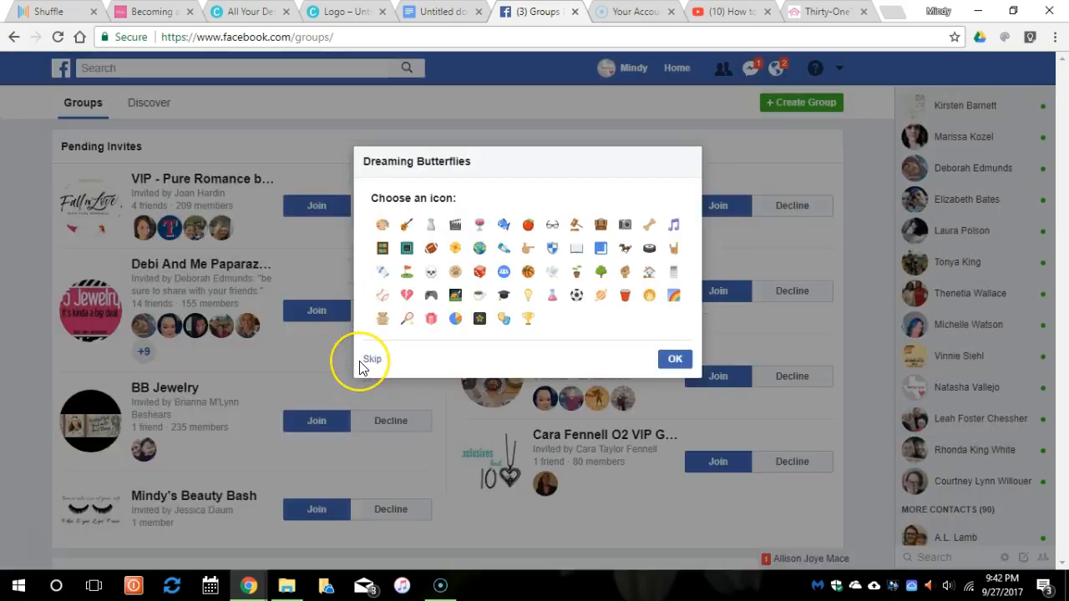
# Choose the red cup as the group icon and open the new group page.
pyautogui.click(406, 318)
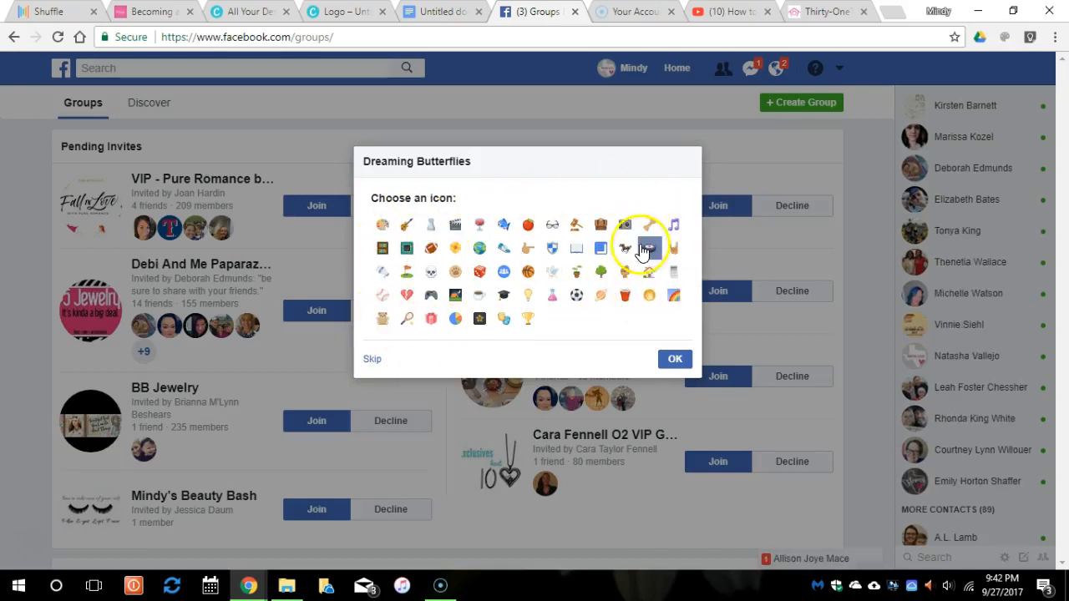
pyautogui.click(628, 303)
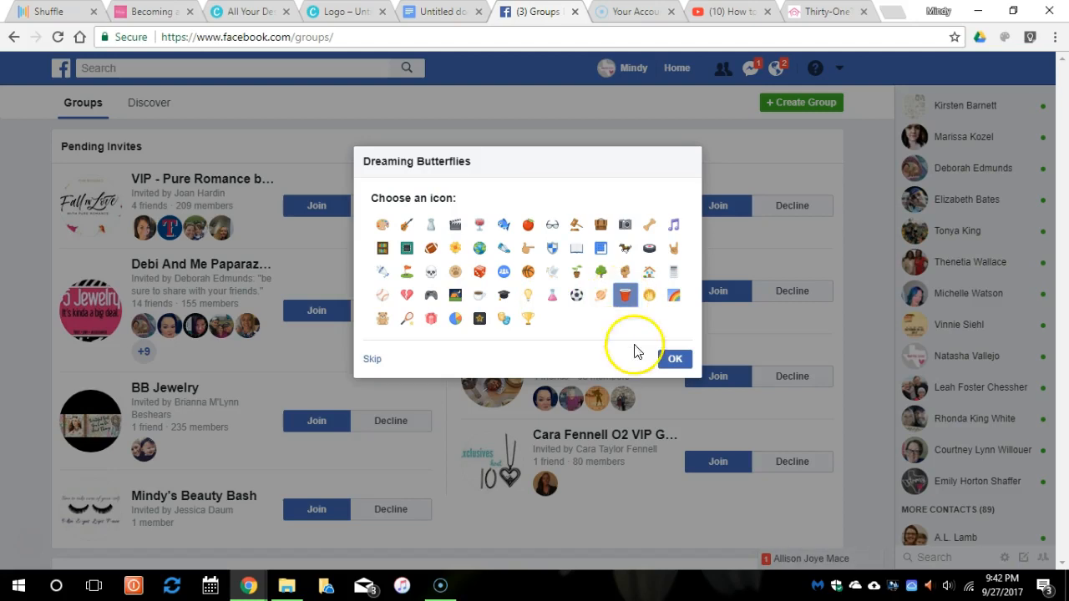
pyautogui.click(674, 359)
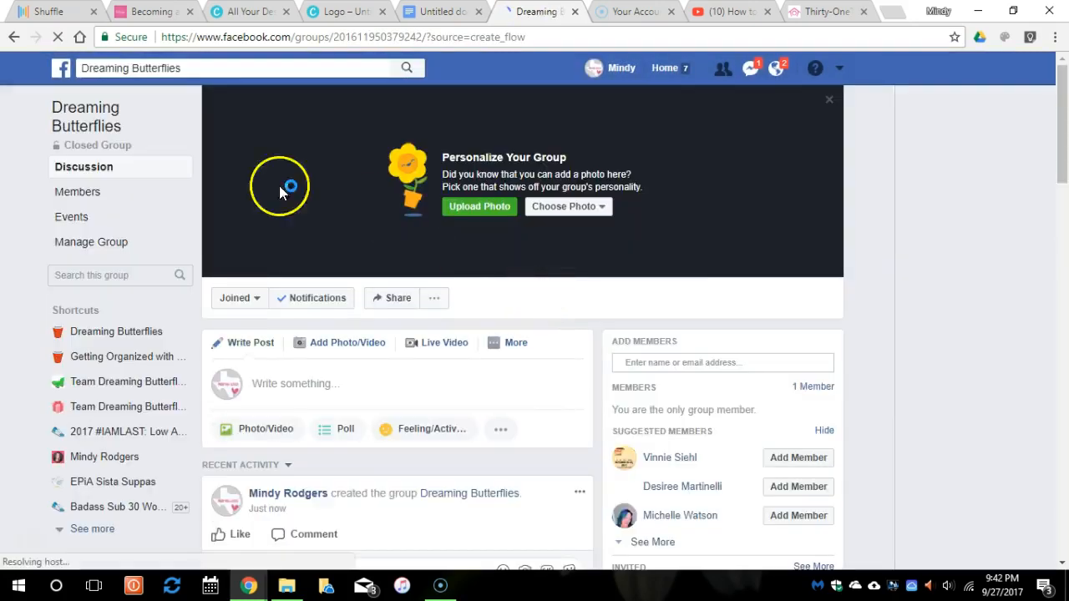
# Choose Edit Group Settings from the group's ... menu next to Share.
pyautogui.scroll(-5, 293, 283)
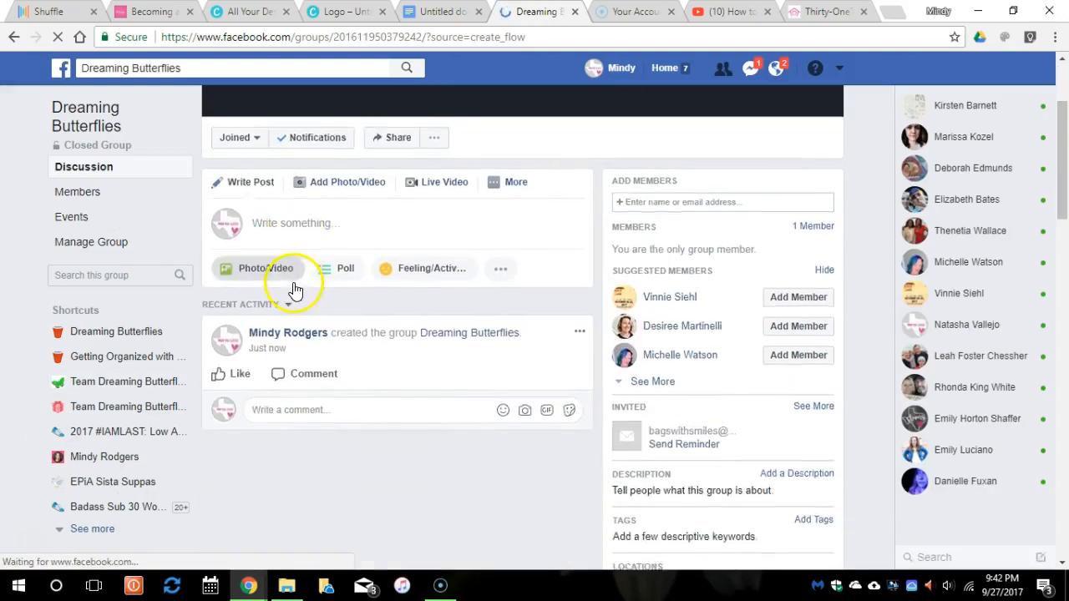
pyautogui.scroll(5, 293, 283)
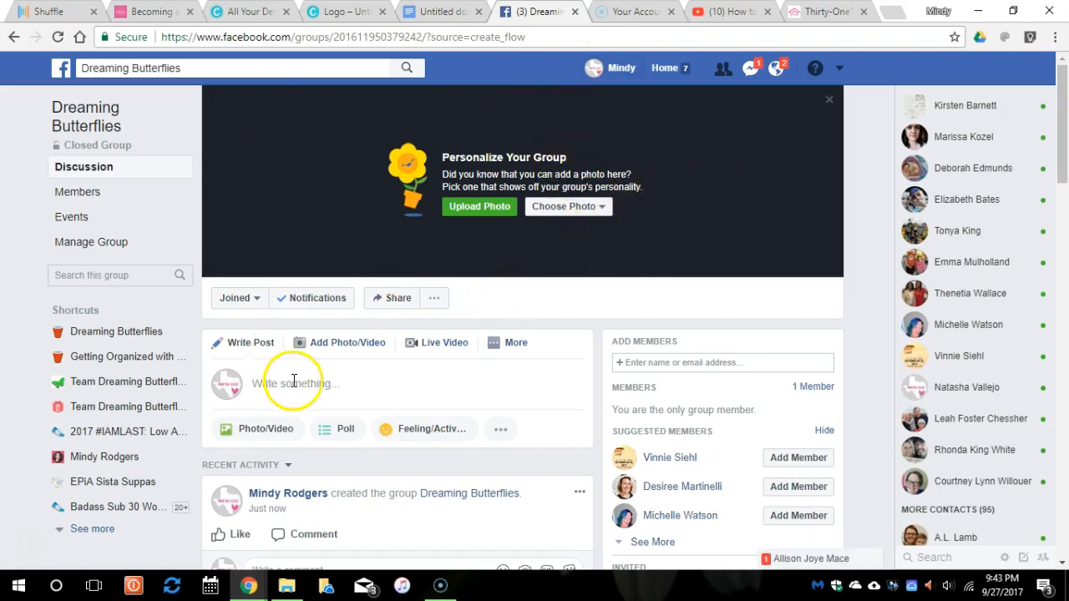
pyautogui.click(435, 298)
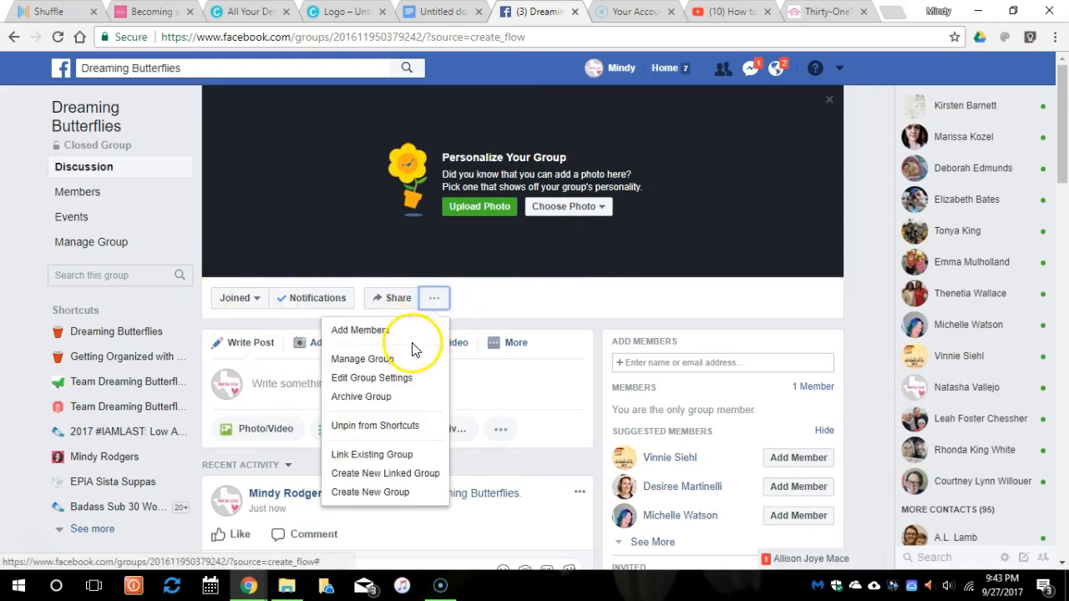
pyautogui.click(417, 384)
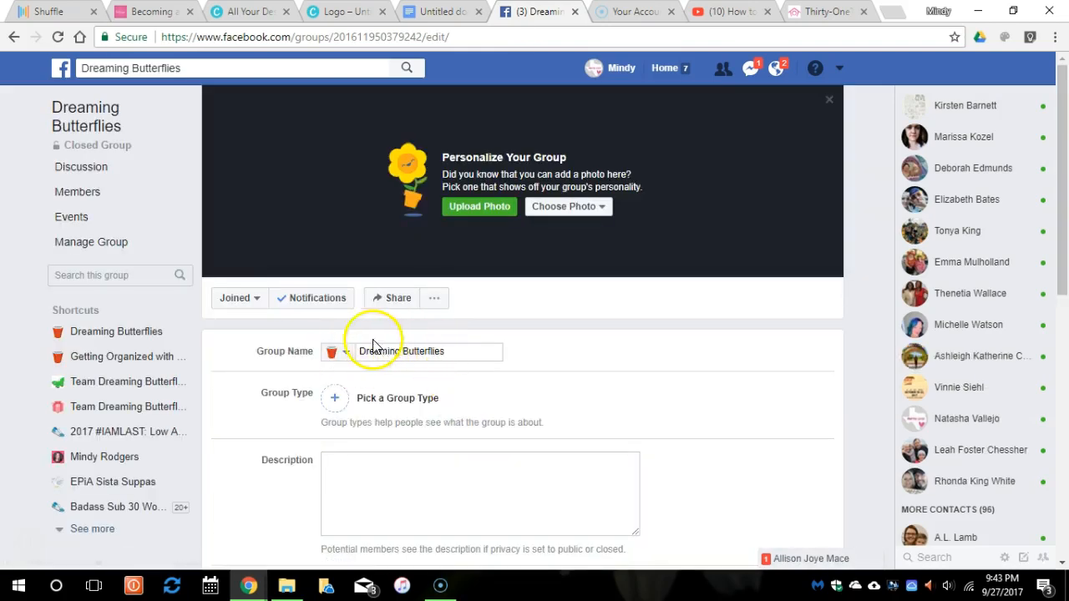
# Pick Club as the group type, confirm it, and go to the Description box.
pyautogui.scroll(-1, 490, 362)
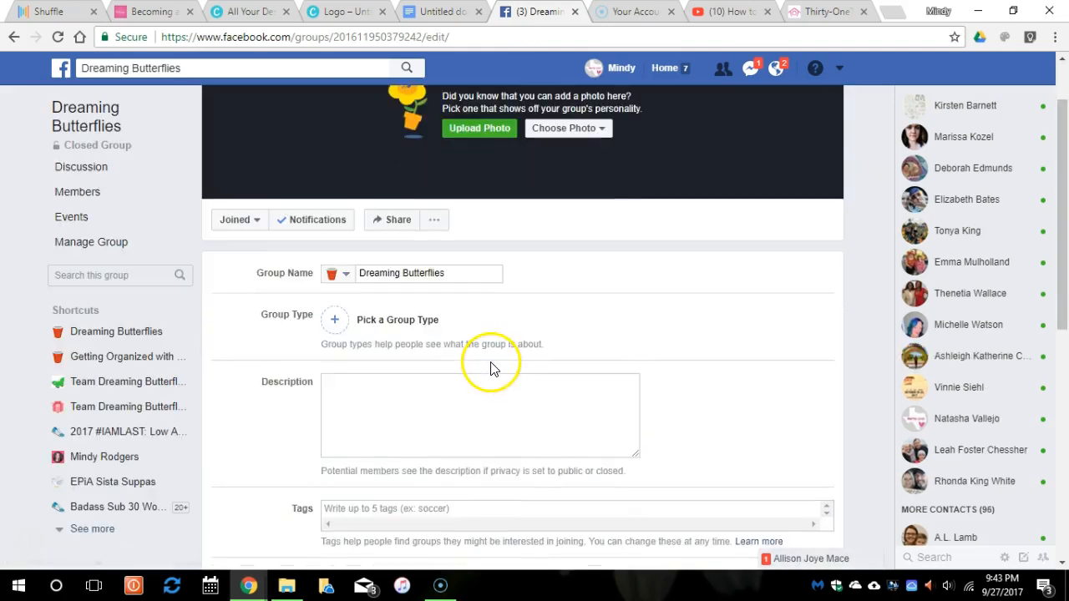
pyautogui.click(335, 322)
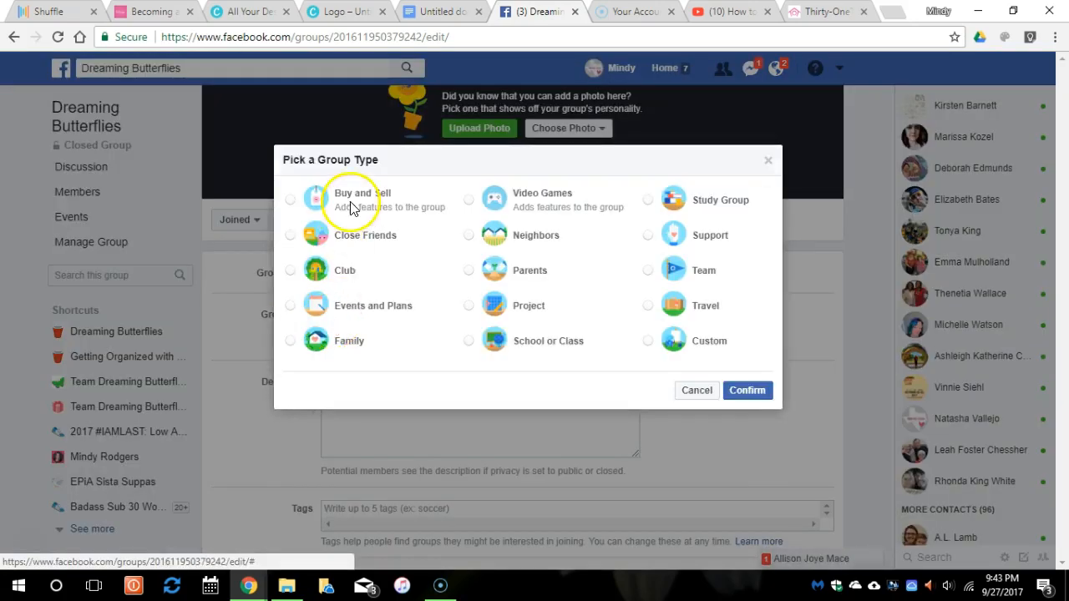
pyautogui.click(303, 278)
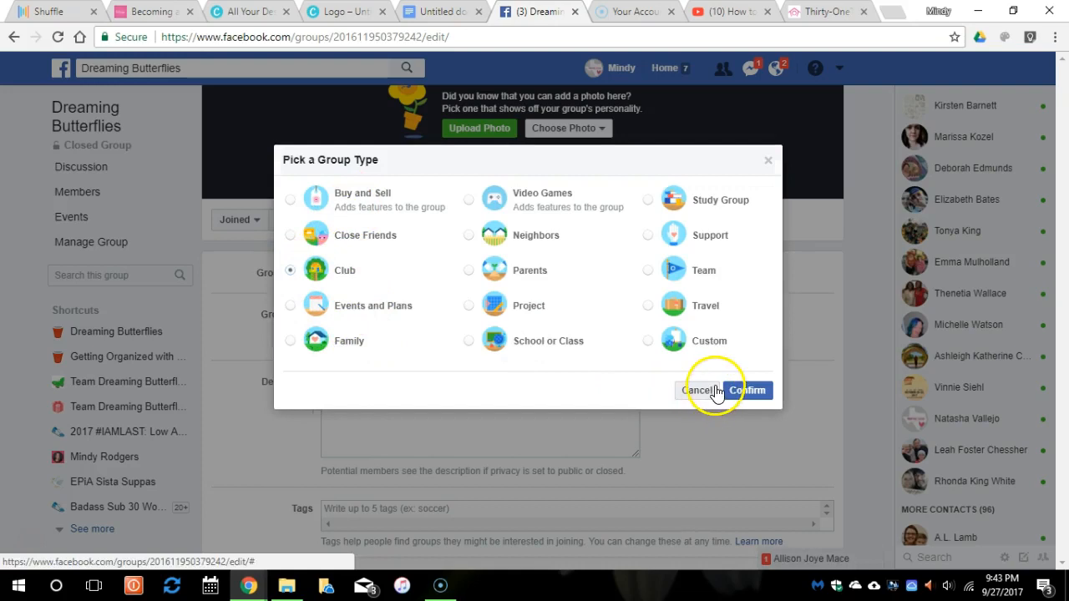
pyautogui.click(743, 390)
pyautogui.click(392, 394)
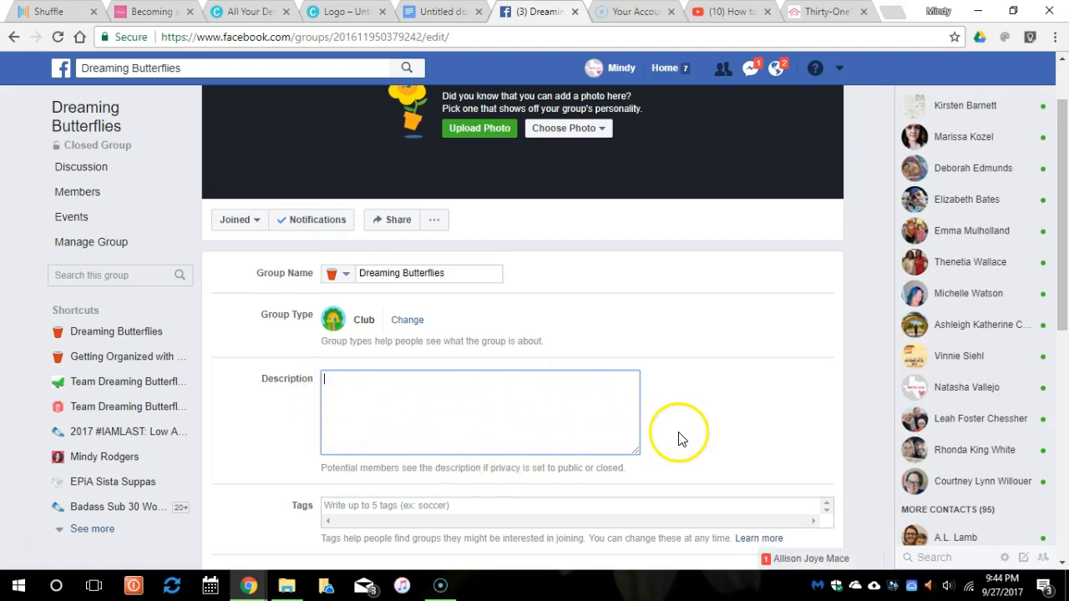
# Save the Dreaming Butterflies settings with the Club type and members allowed to post.
pyautogui.scroll(-1, 680, 435)
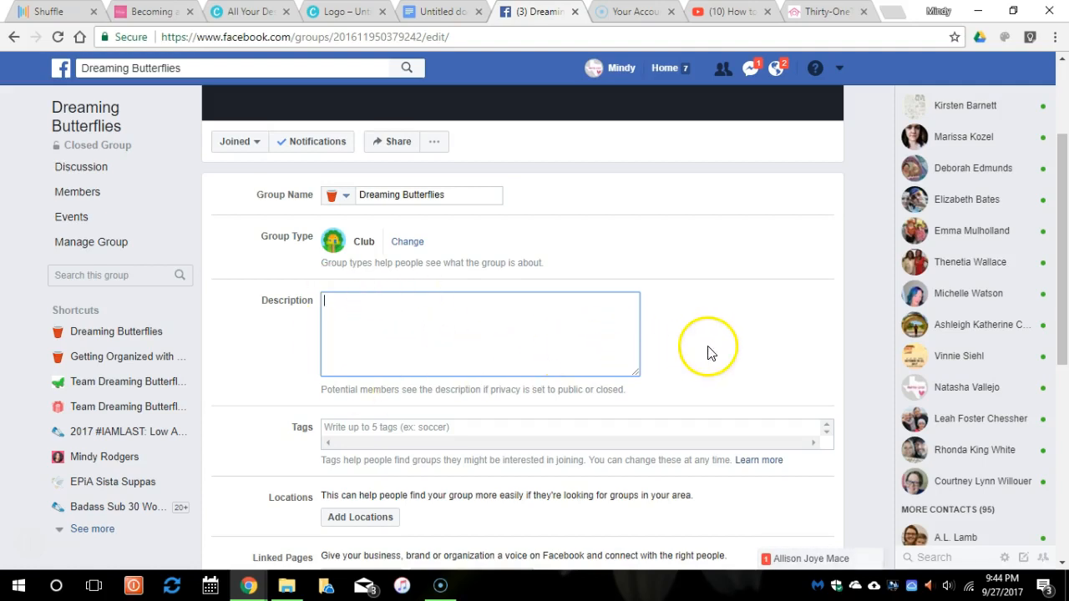
pyautogui.scroll(-1, 707, 352)
pyautogui.click(470, 345)
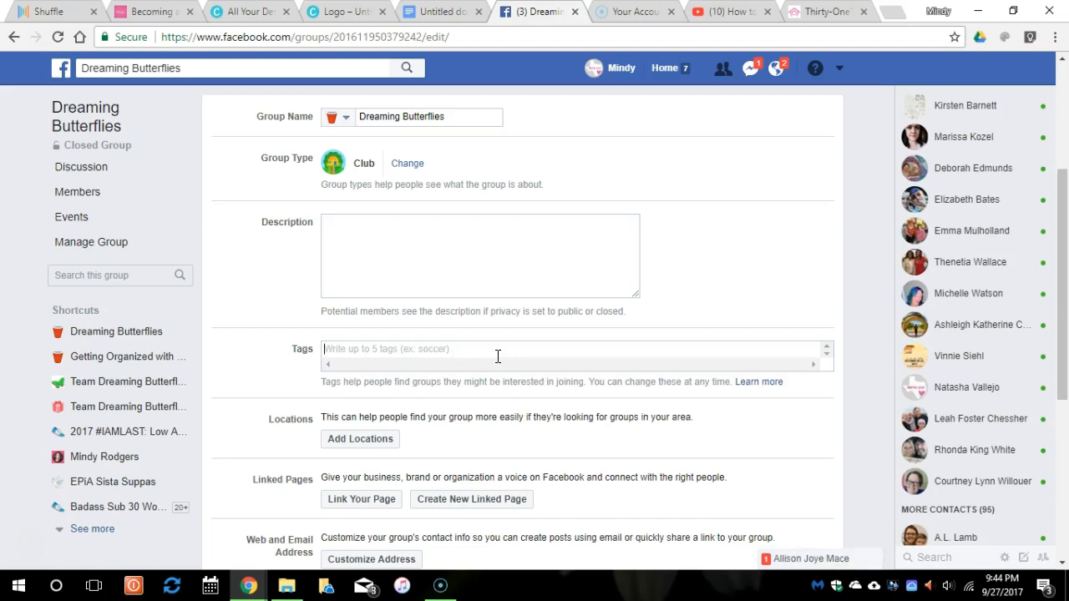
pyautogui.scroll(-3, 503, 343)
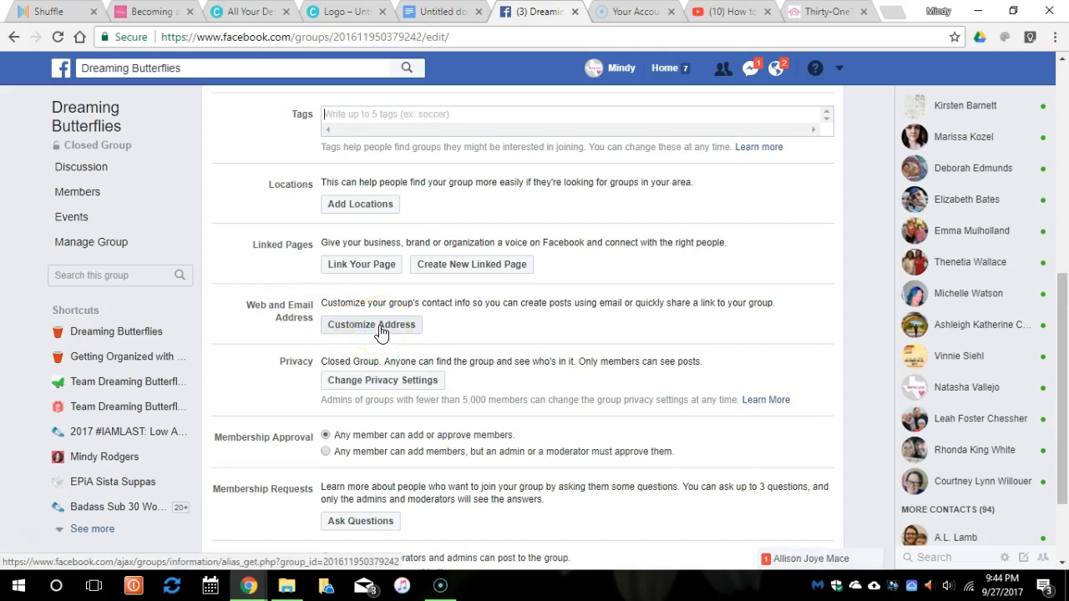
pyautogui.scroll(-1, 467, 324)
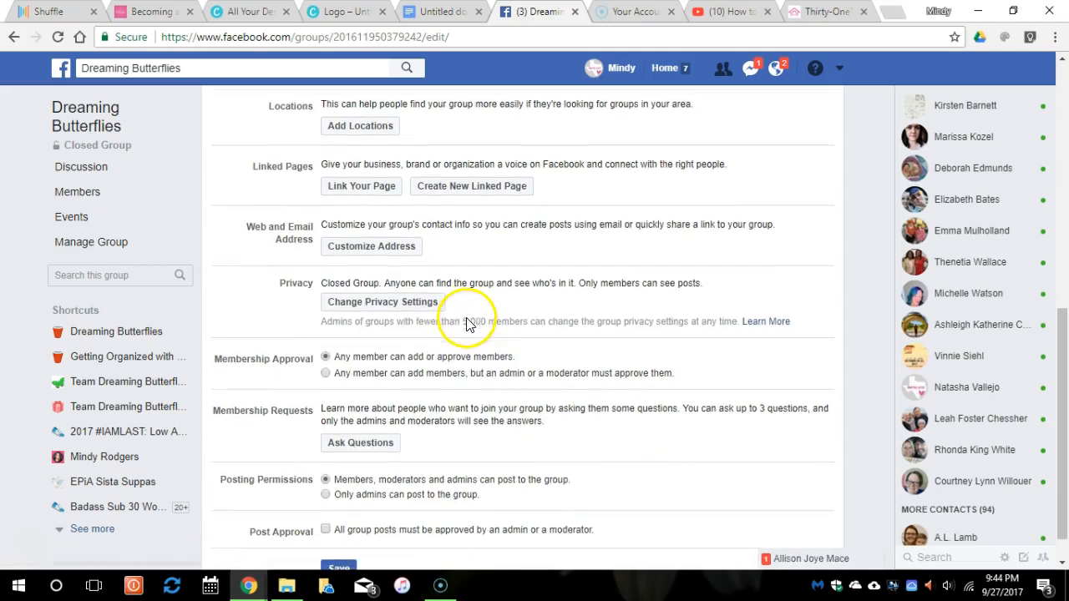
pyautogui.scroll(-1, 338, 351)
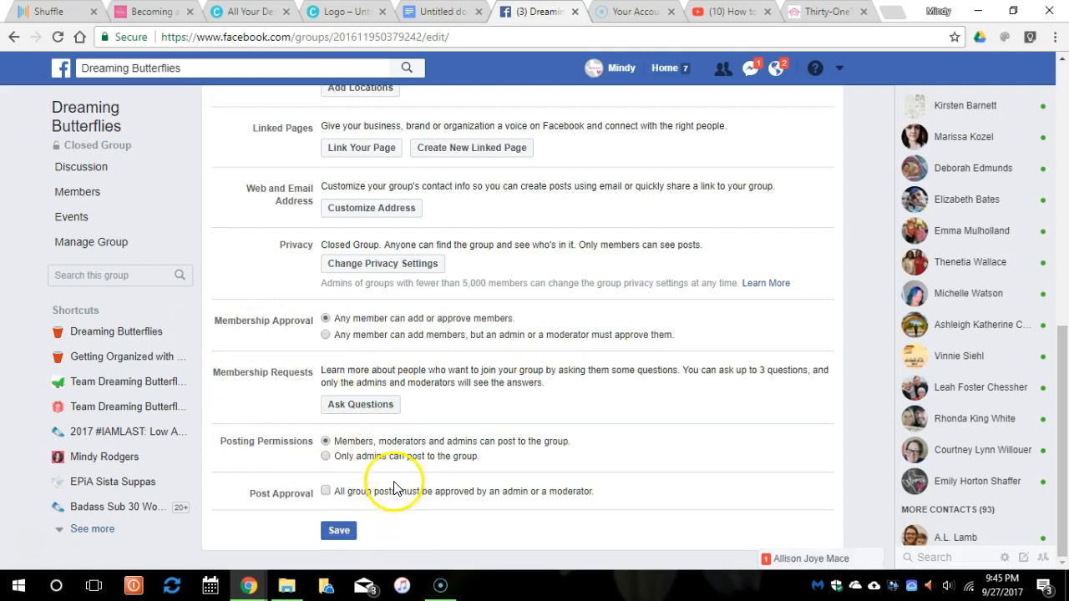
pyautogui.click(339, 531)
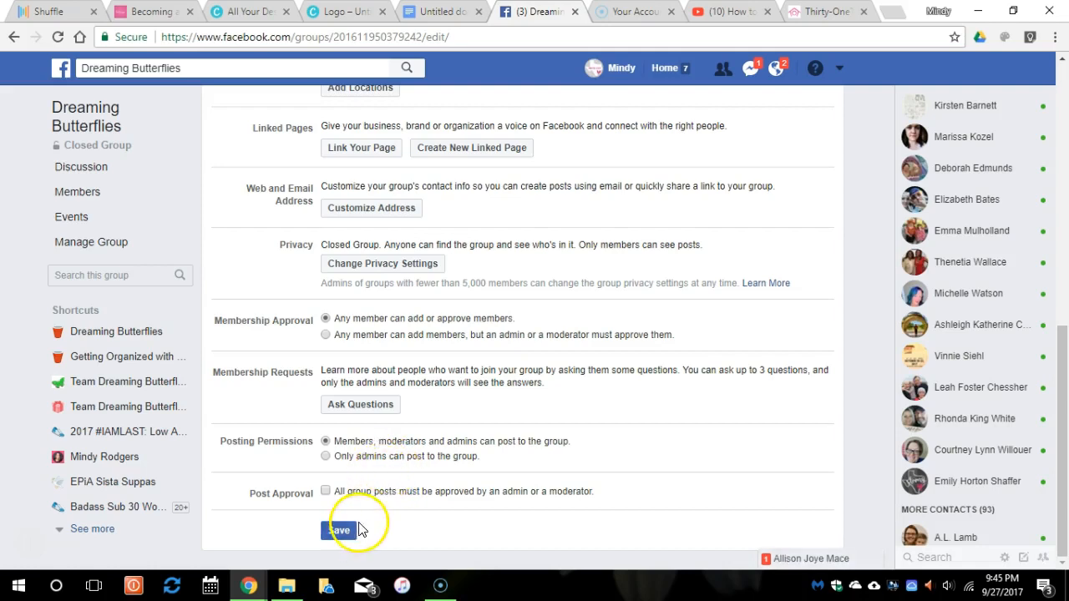
pyautogui.scroll(-5, 360, 506)
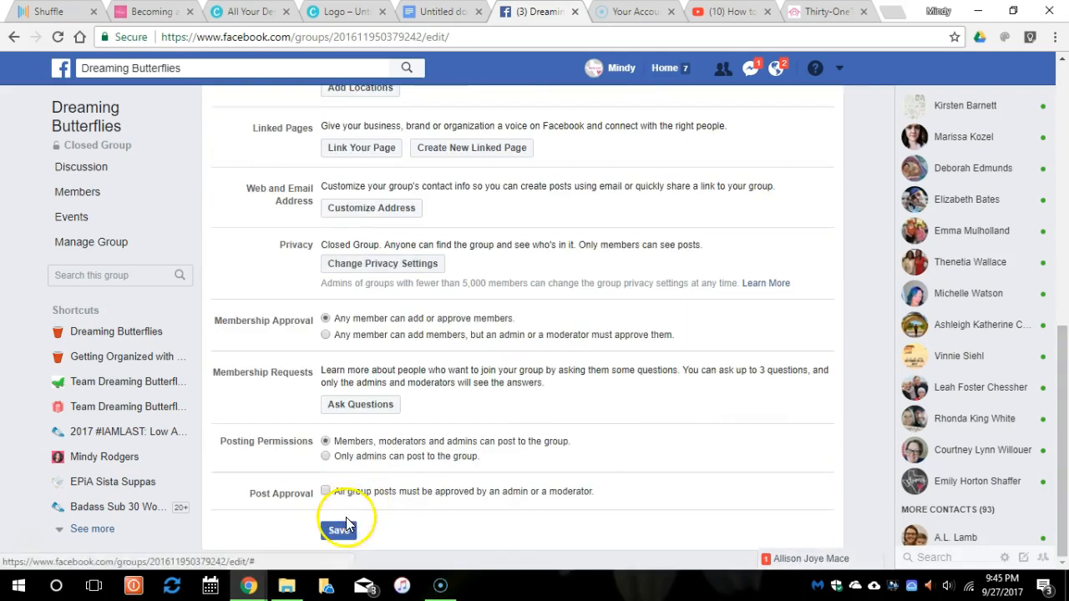
pyautogui.scroll(1, 401, 501)
pyautogui.scroll(6, 453, 476)
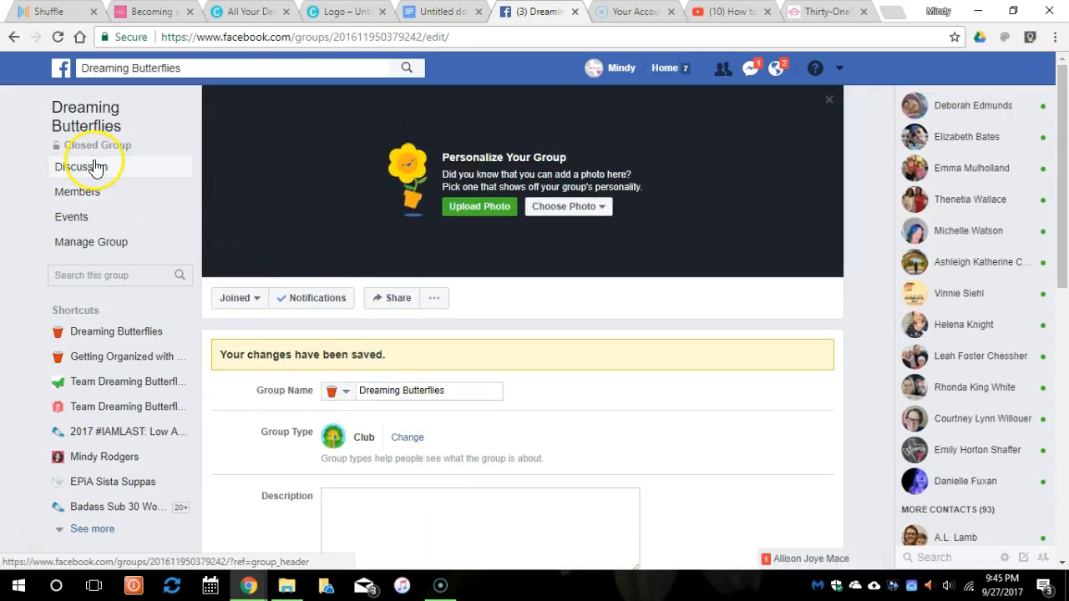
# Browse the Members, Admins, Invited and Blocked lists, opening and closing Add Members.
pyautogui.click(81, 193)
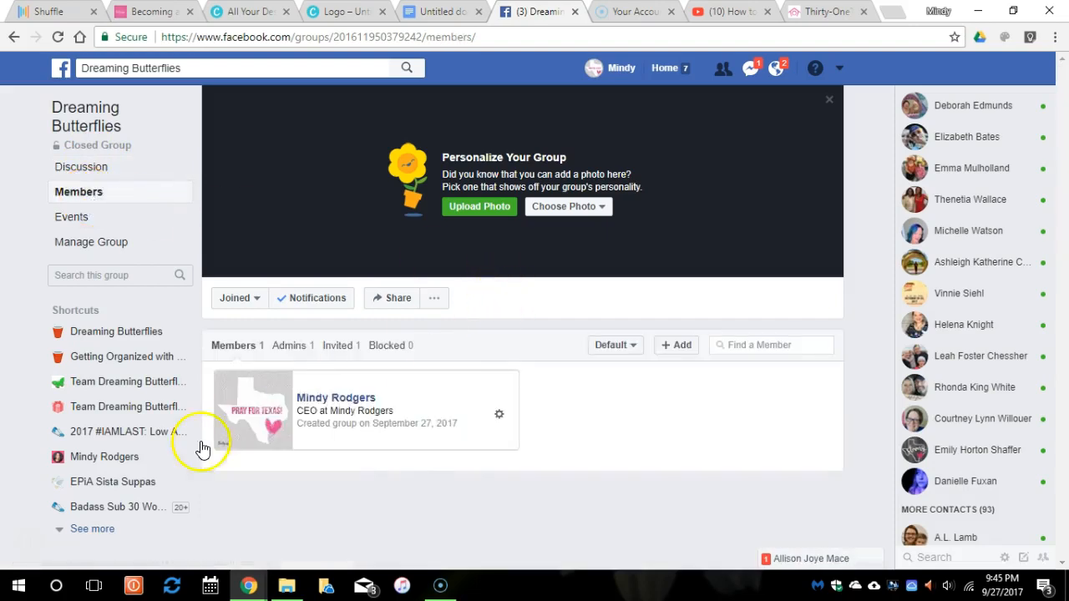
pyautogui.click(294, 351)
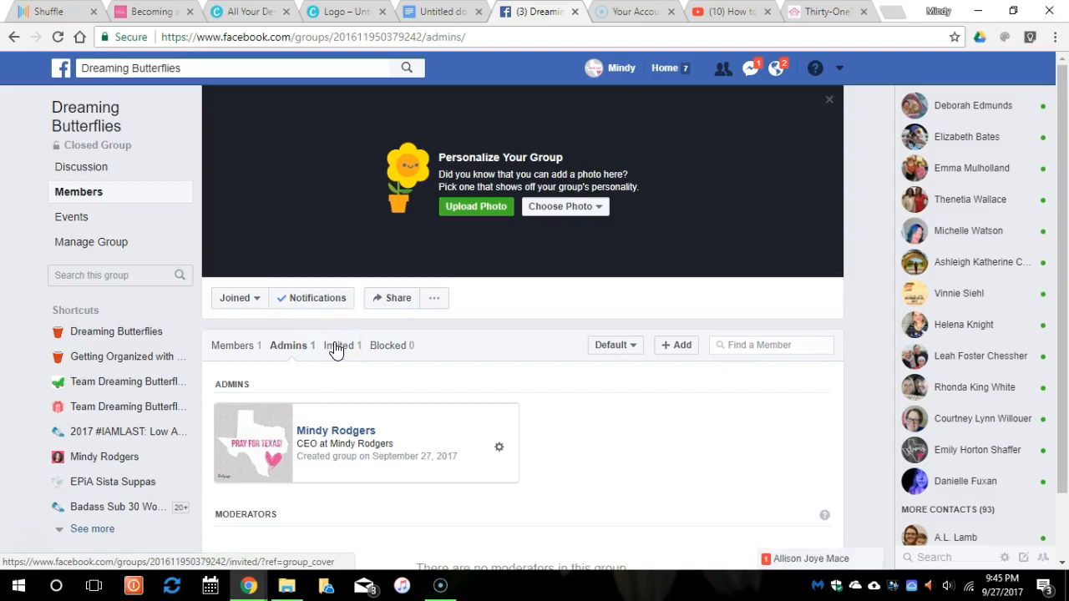
pyautogui.click(336, 349)
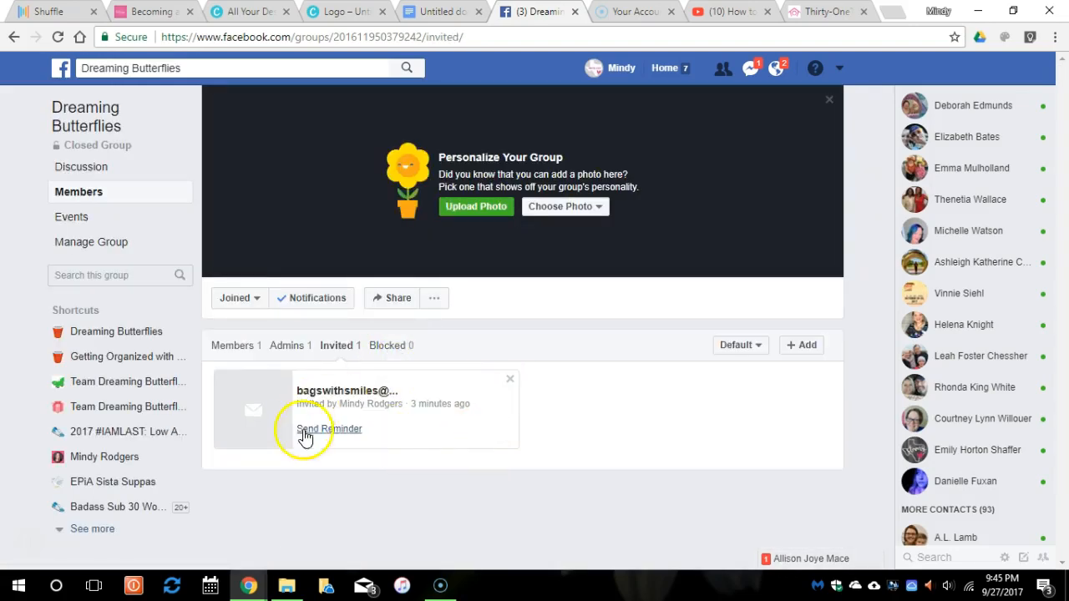
pyautogui.click(386, 347)
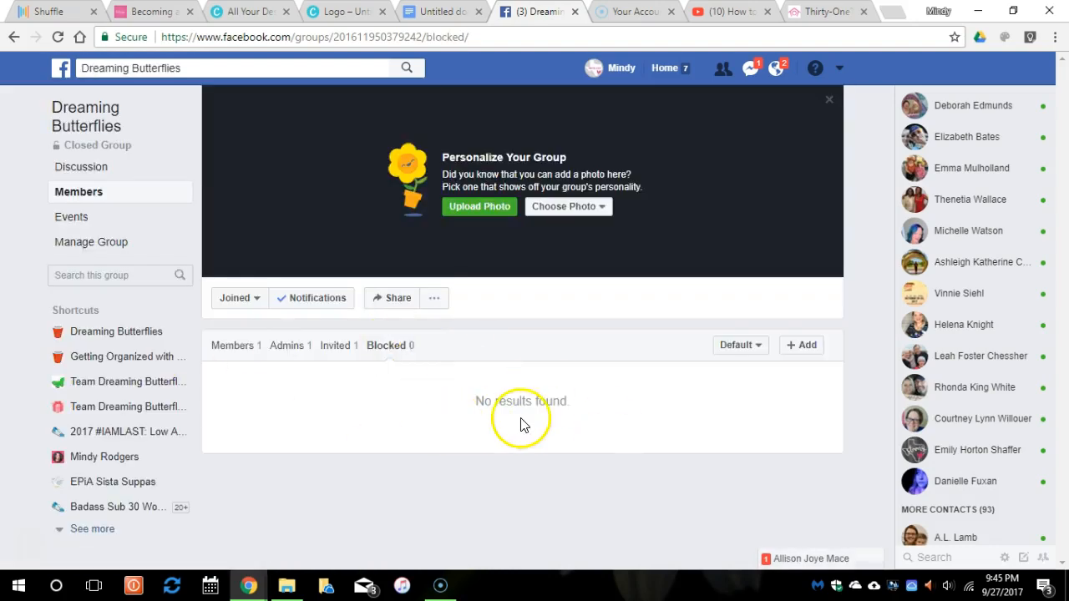
pyautogui.click(251, 358)
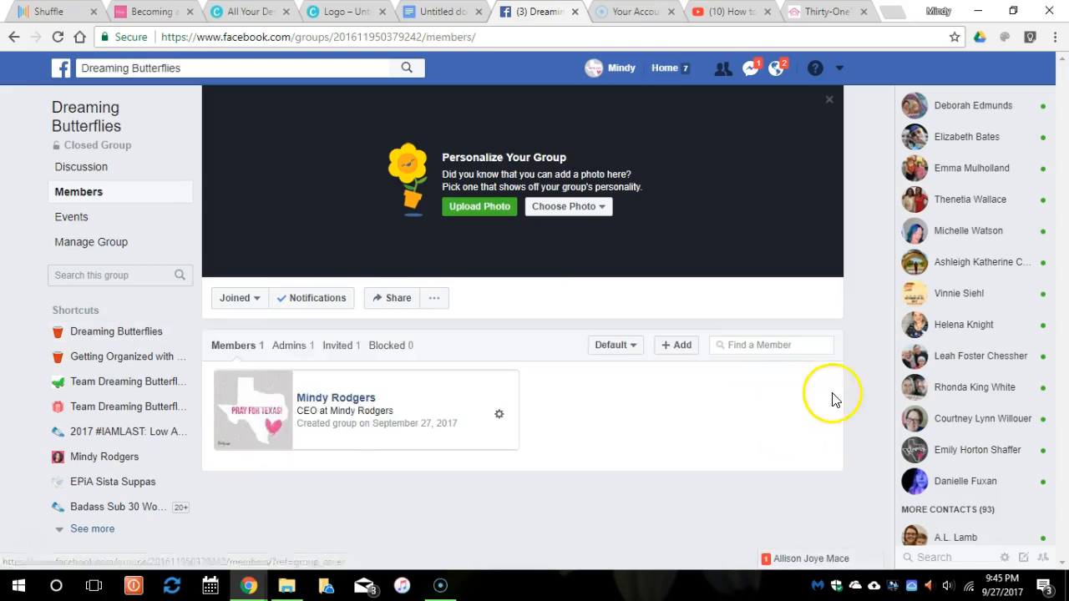
pyautogui.click(668, 349)
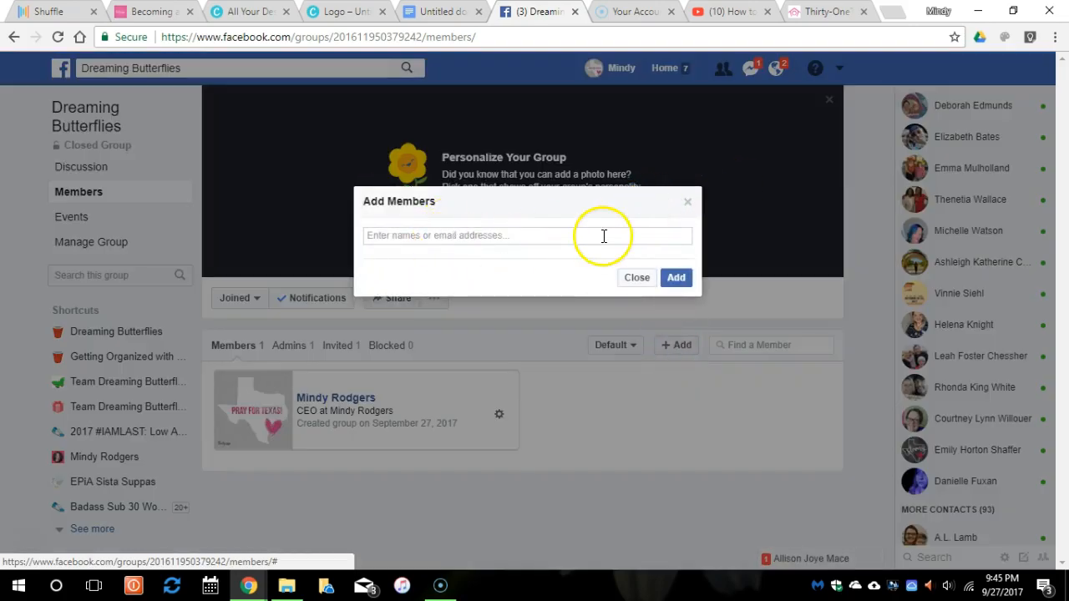
pyautogui.click(688, 202)
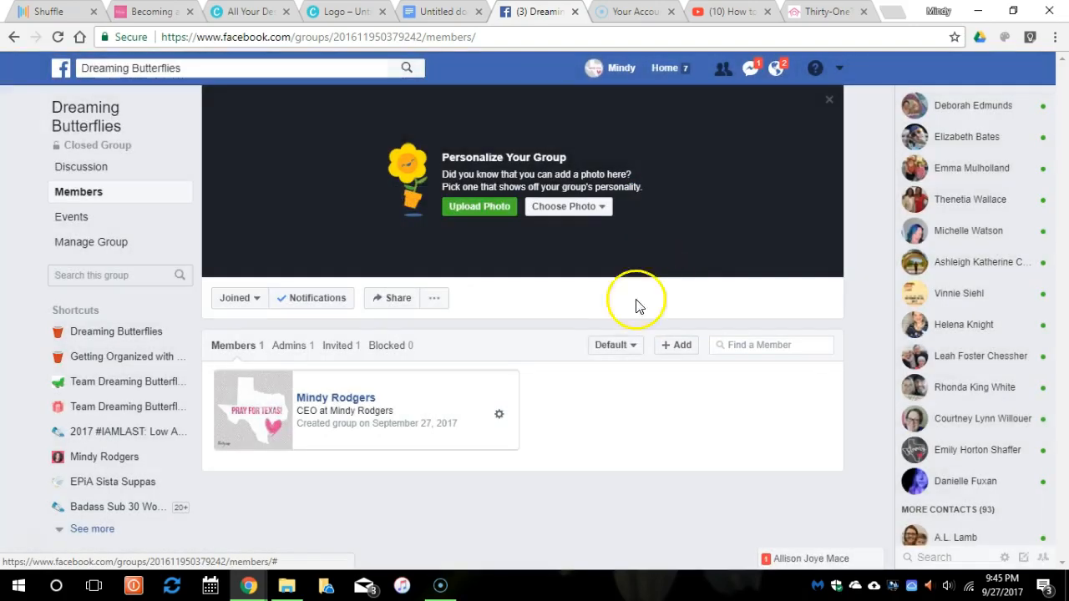
# Sort the member list alphabetically, then by Join Date, and try the member search.
pyautogui.click(615, 345)
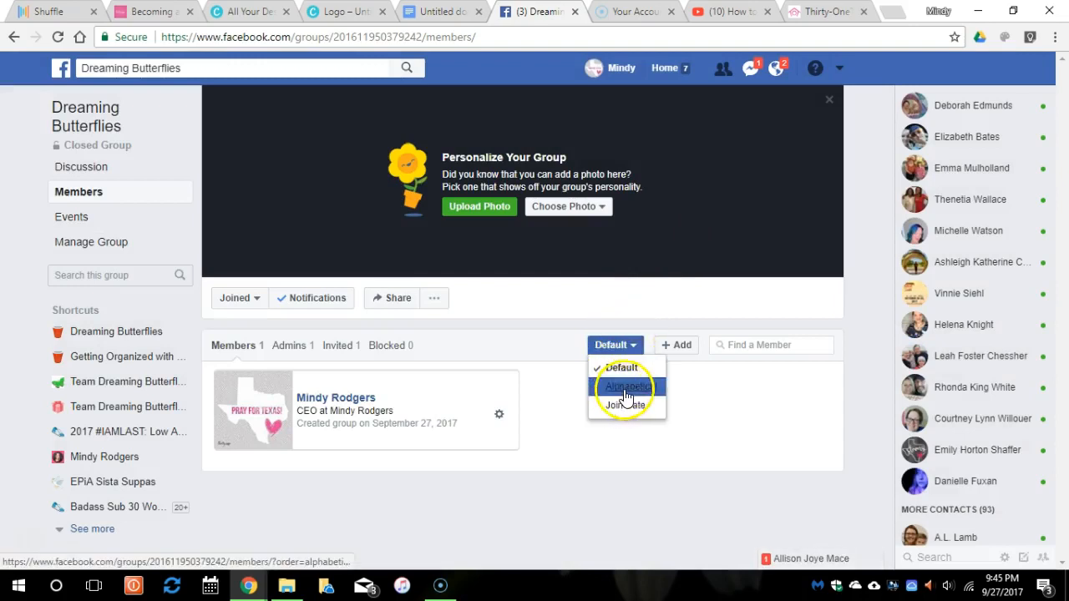
pyautogui.click(652, 393)
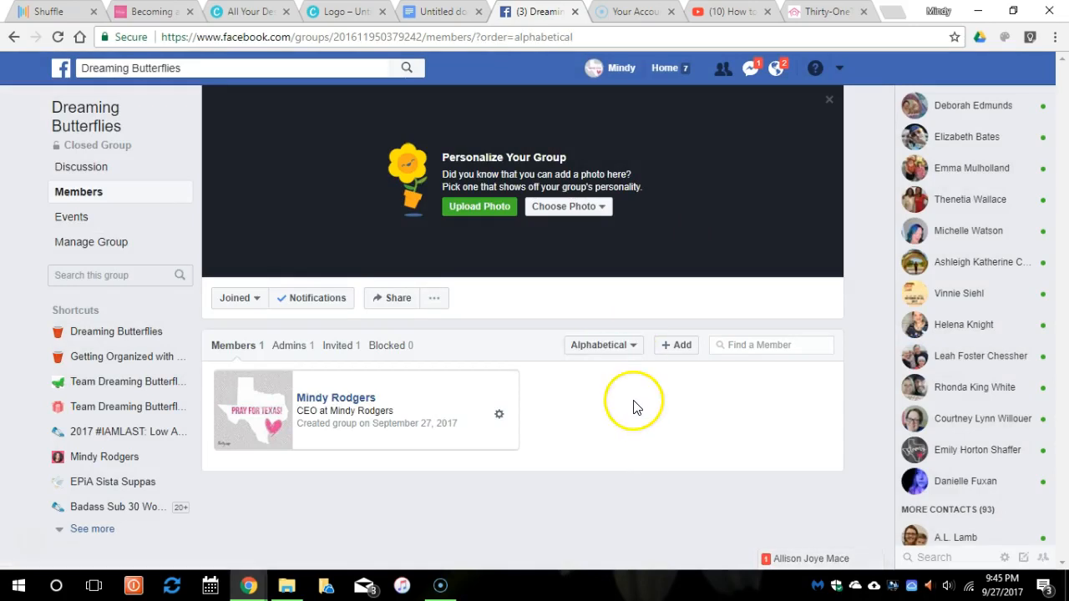
pyautogui.click(590, 349)
pyautogui.click(604, 408)
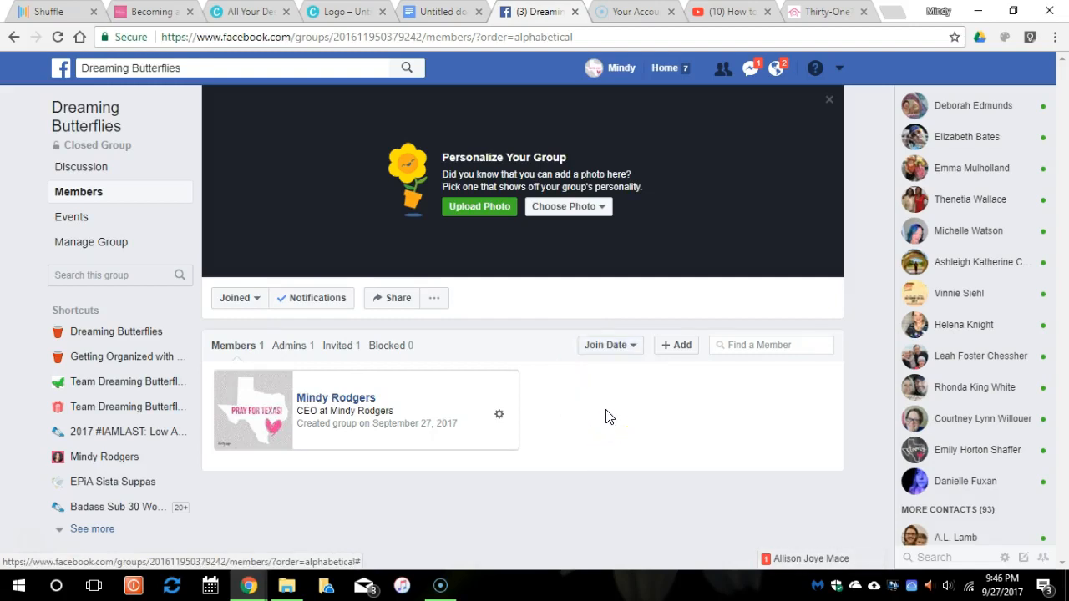
pyautogui.click(610, 346)
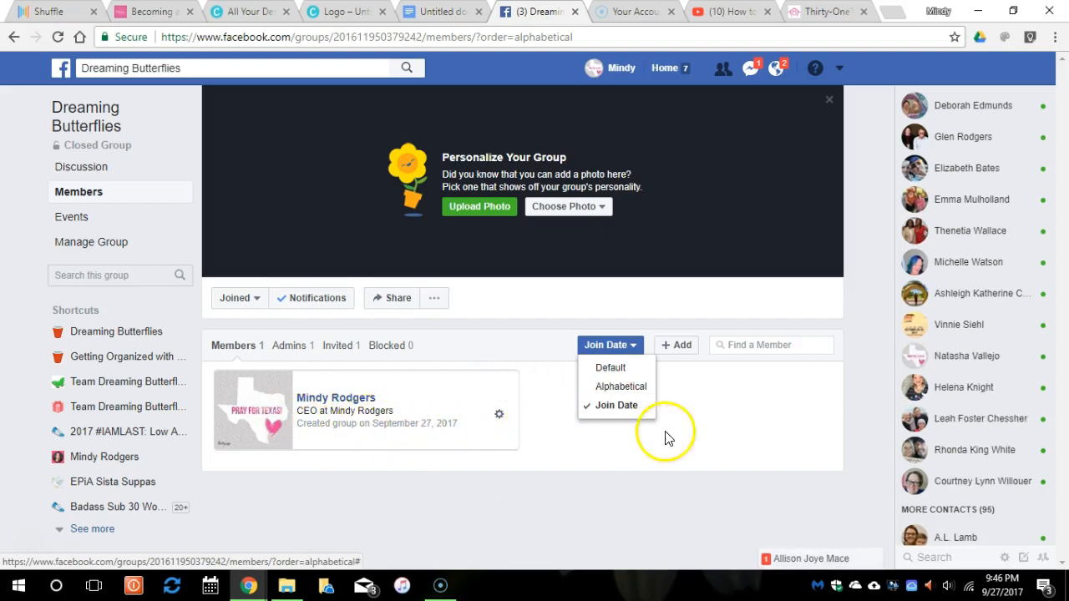
pyautogui.click(721, 435)
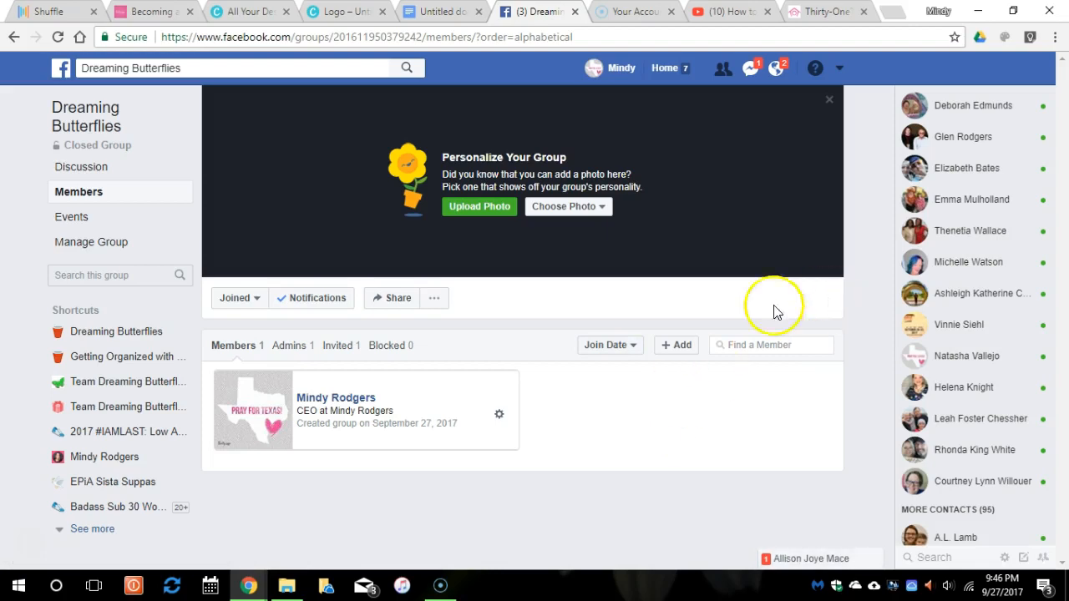
pyautogui.click(743, 345)
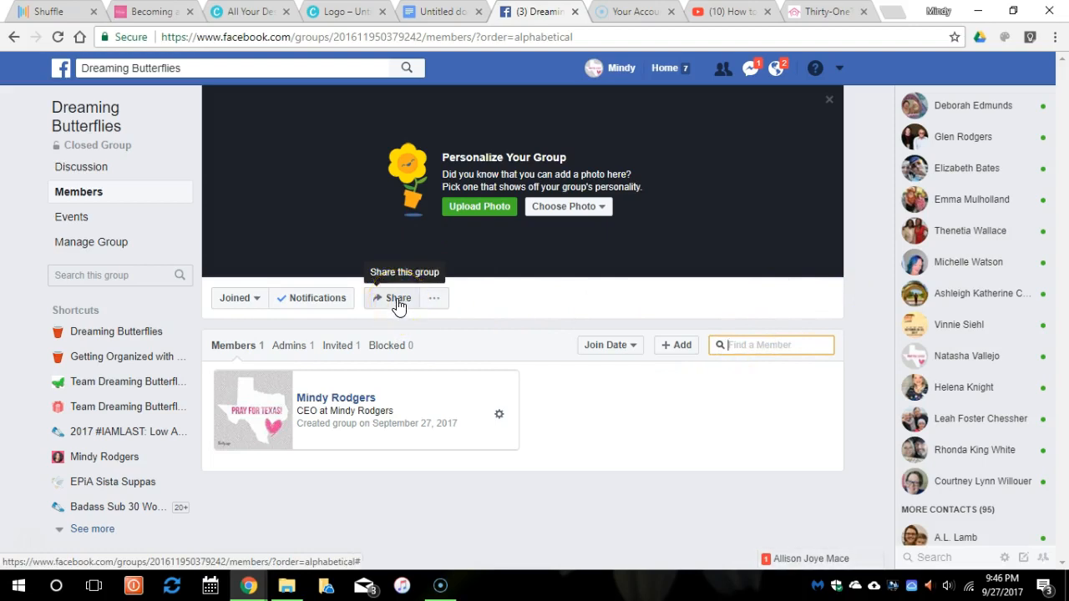
pyautogui.click(296, 300)
pyautogui.click(250, 299)
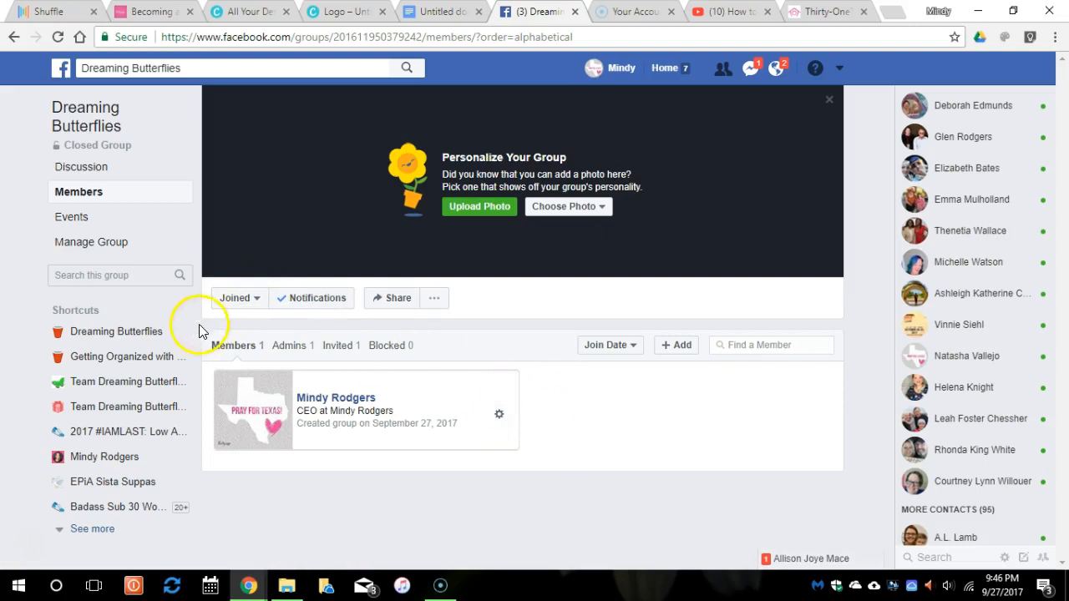
# Open the group's Admin Activity log via Events and Manage Group, and expand Shortcuts.
pyautogui.click(71, 228)
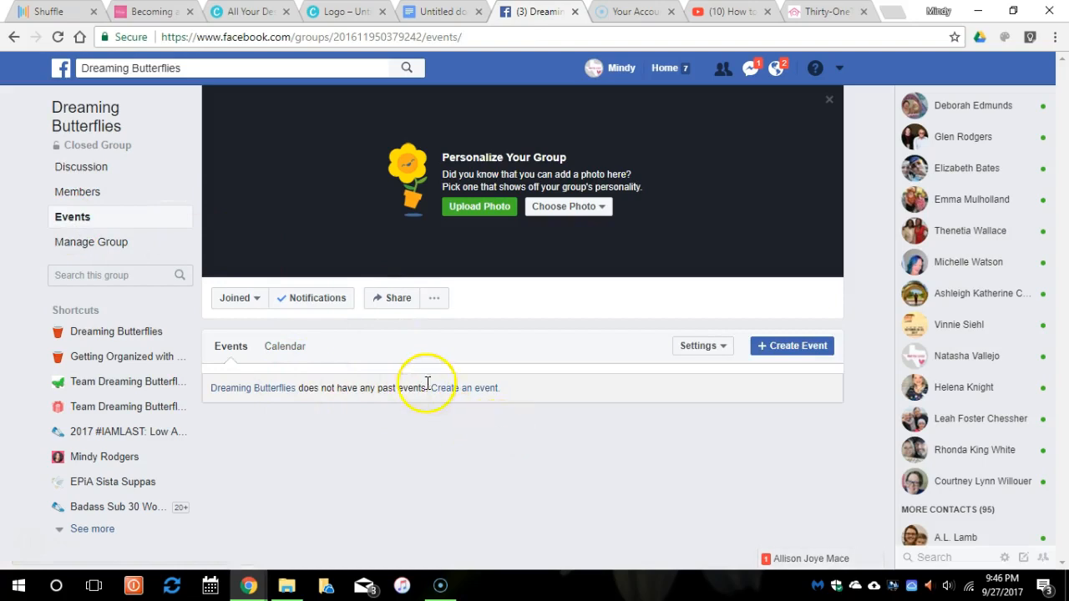
pyautogui.click(99, 244)
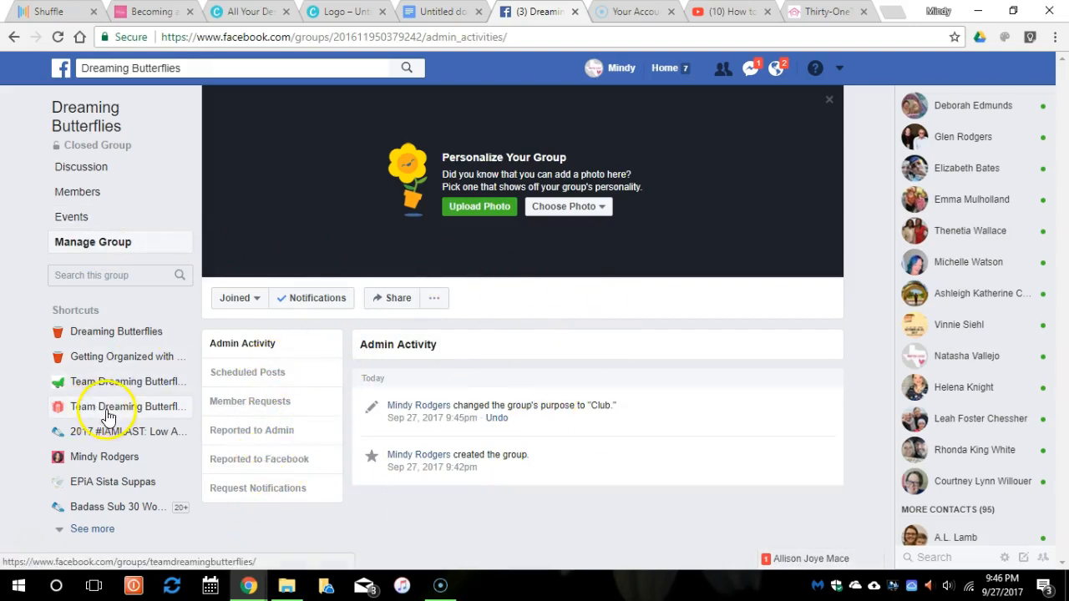
pyautogui.click(89, 529)
pyautogui.scroll(-3, 126, 473)
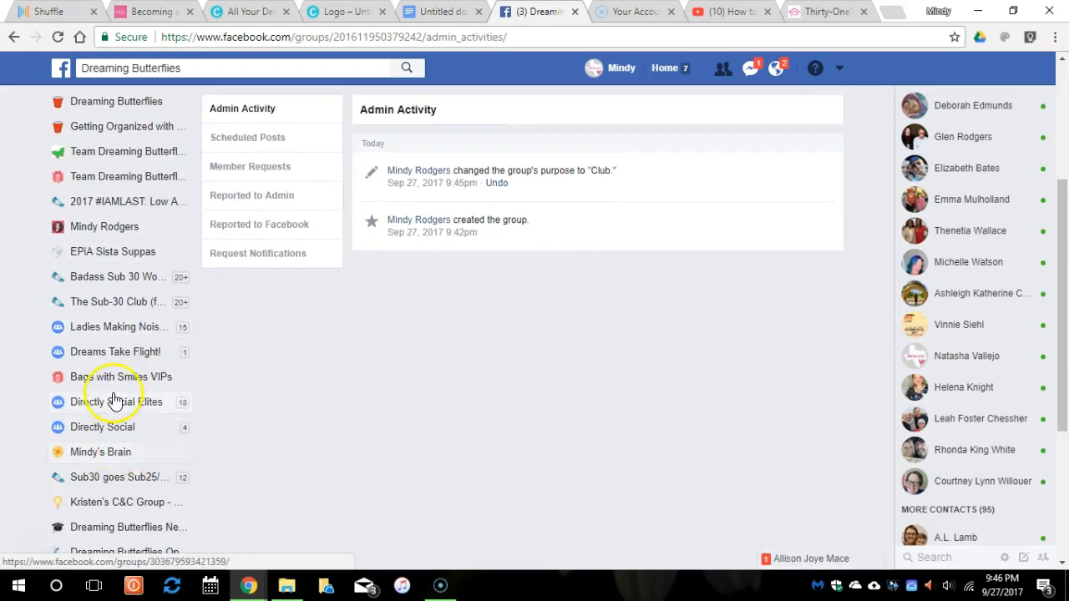
# Open Bags with Smiles VIPs, view its cover photo and full post text, then close the viewer.
pyautogui.click(115, 379)
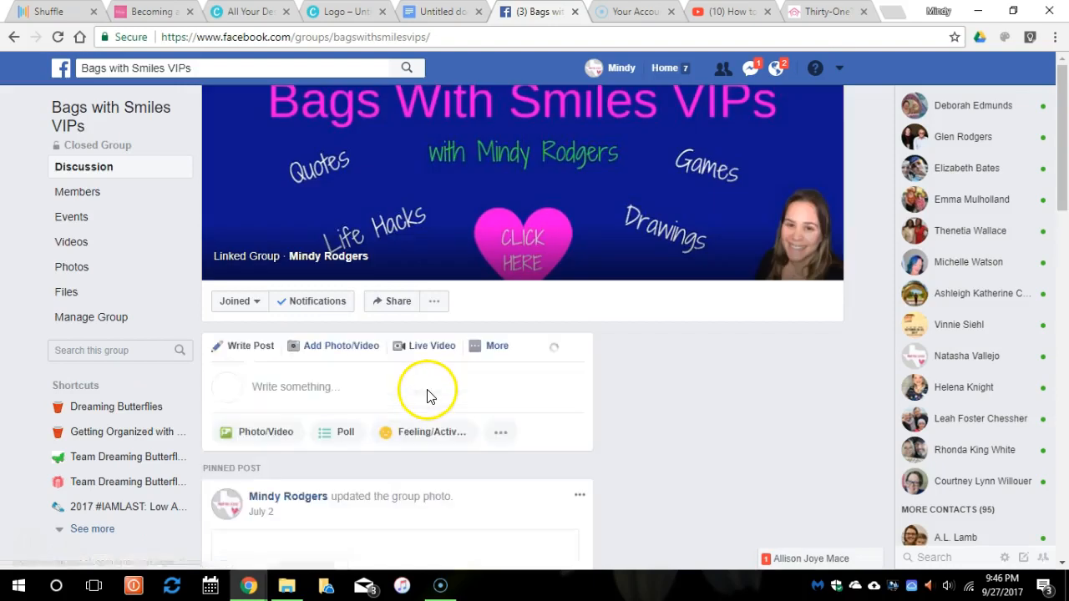
pyautogui.click(528, 242)
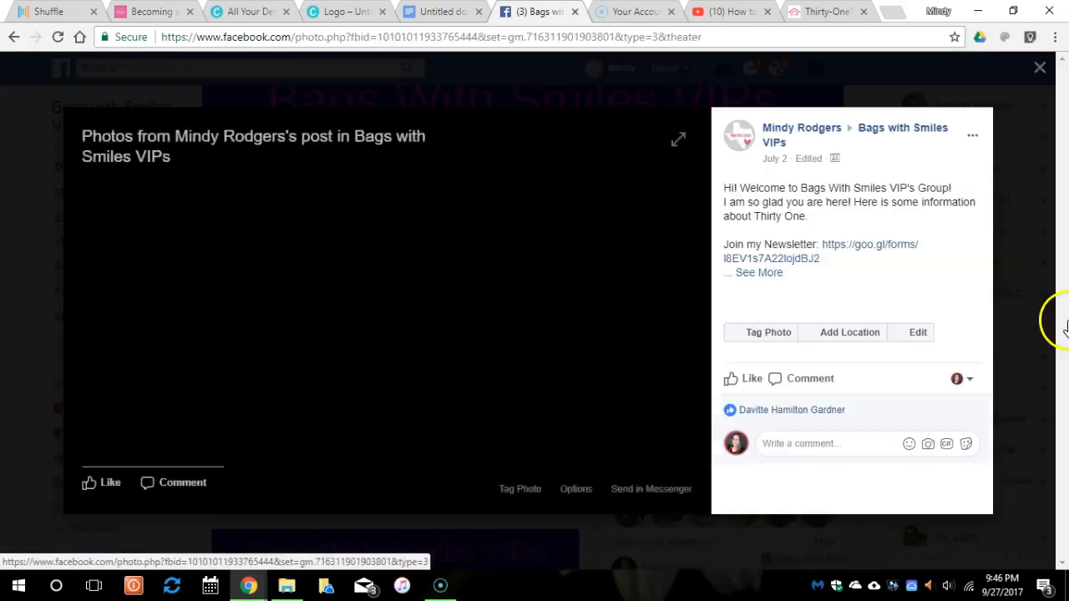
pyautogui.click(766, 274)
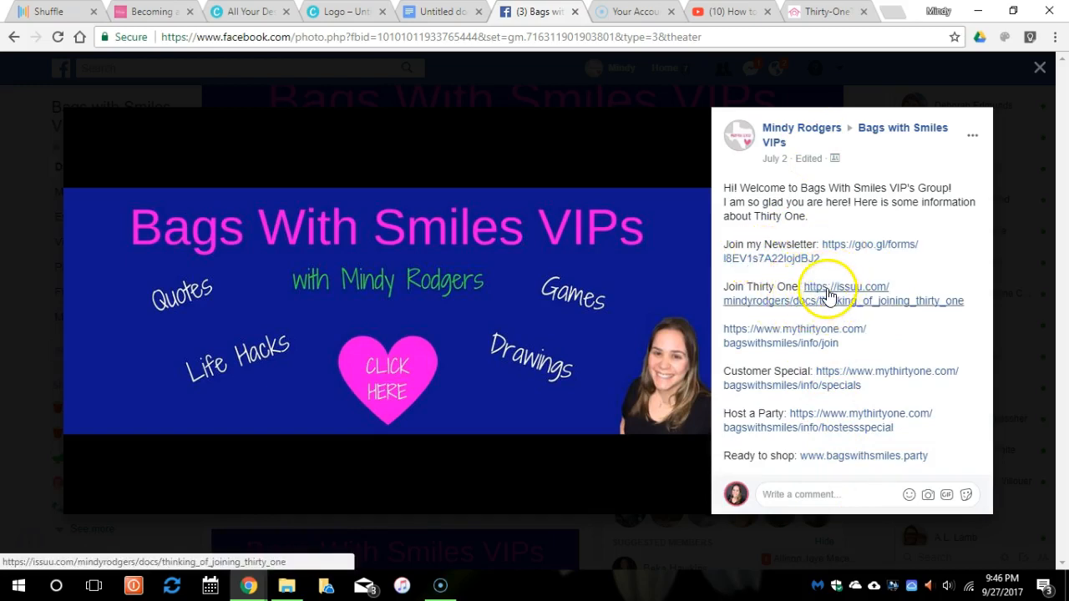
pyautogui.scroll(-1, 828, 294)
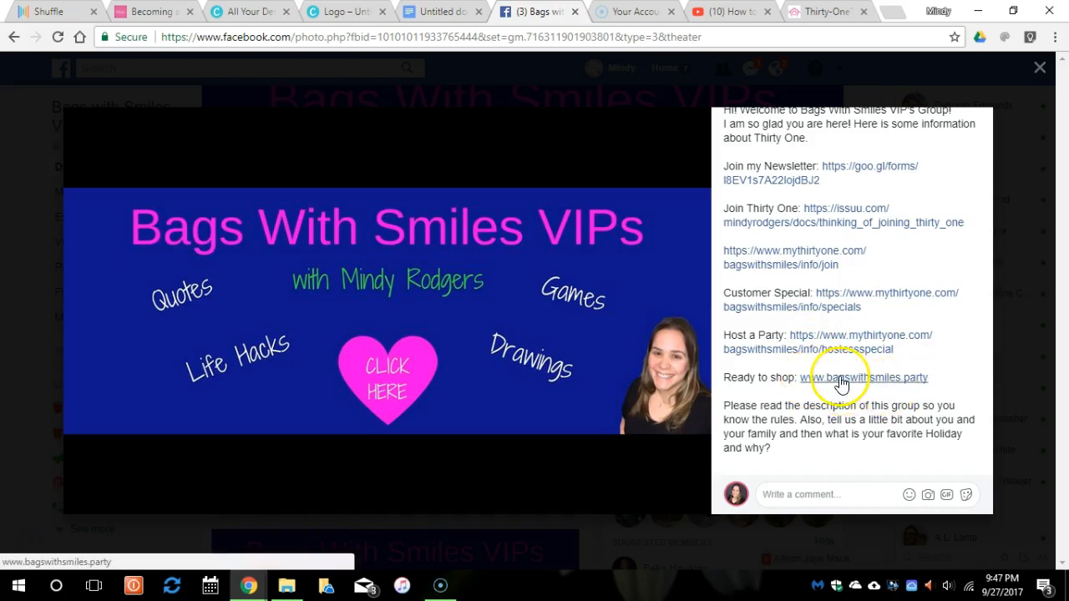
pyautogui.scroll(-1, 842, 382)
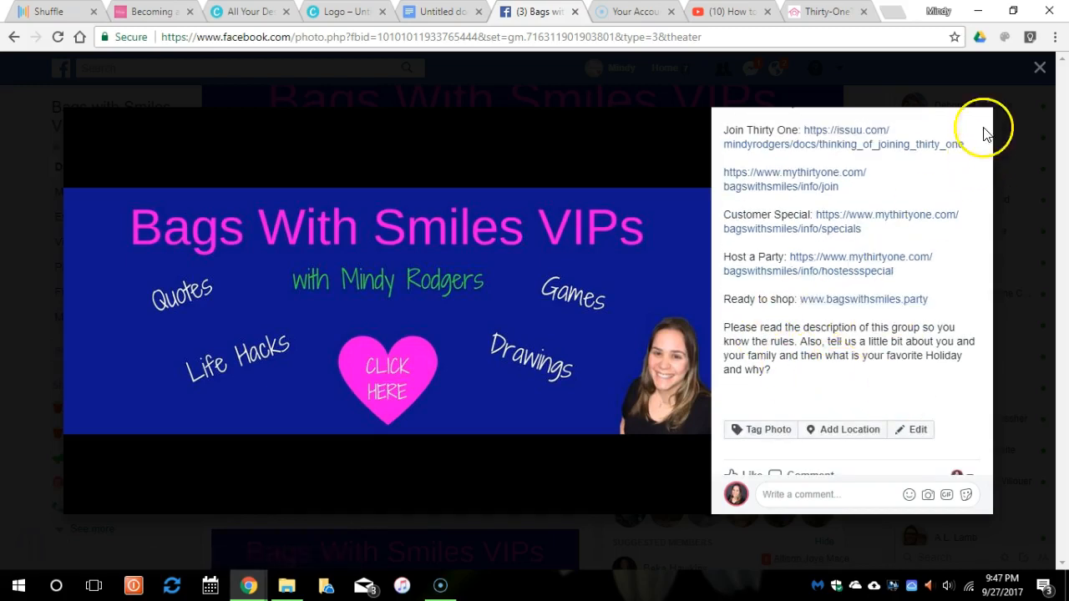
pyautogui.click(1038, 67)
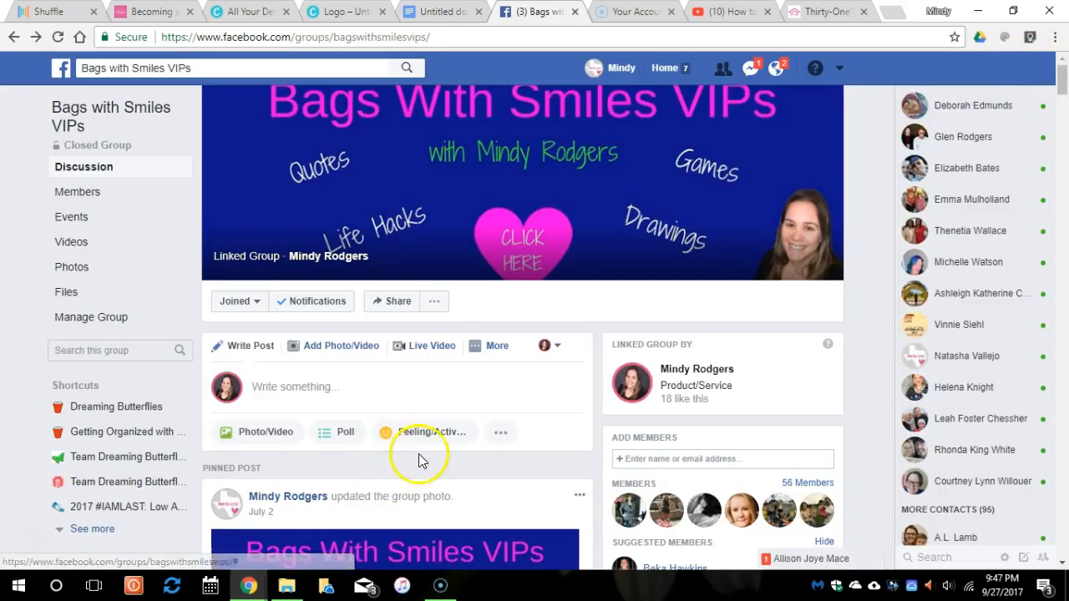
# Scroll through the Bags with Smiles VIPs group feed.
pyautogui.scroll(-4, 421, 458)
pyautogui.scroll(-2, 422, 430)
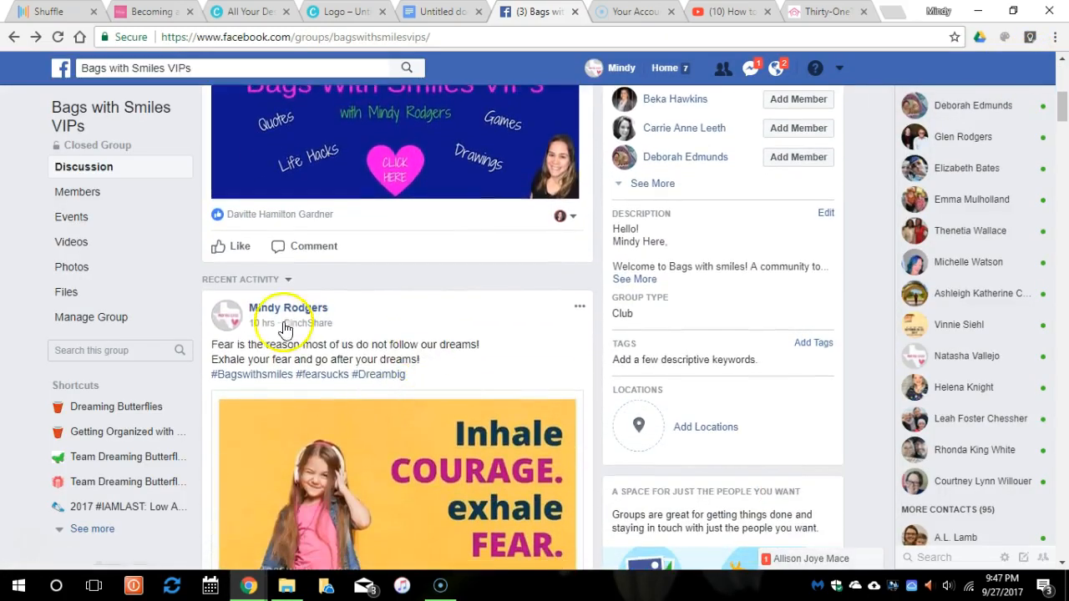
pyautogui.scroll(-2, 389, 430)
pyautogui.scroll(-12, 388, 429)
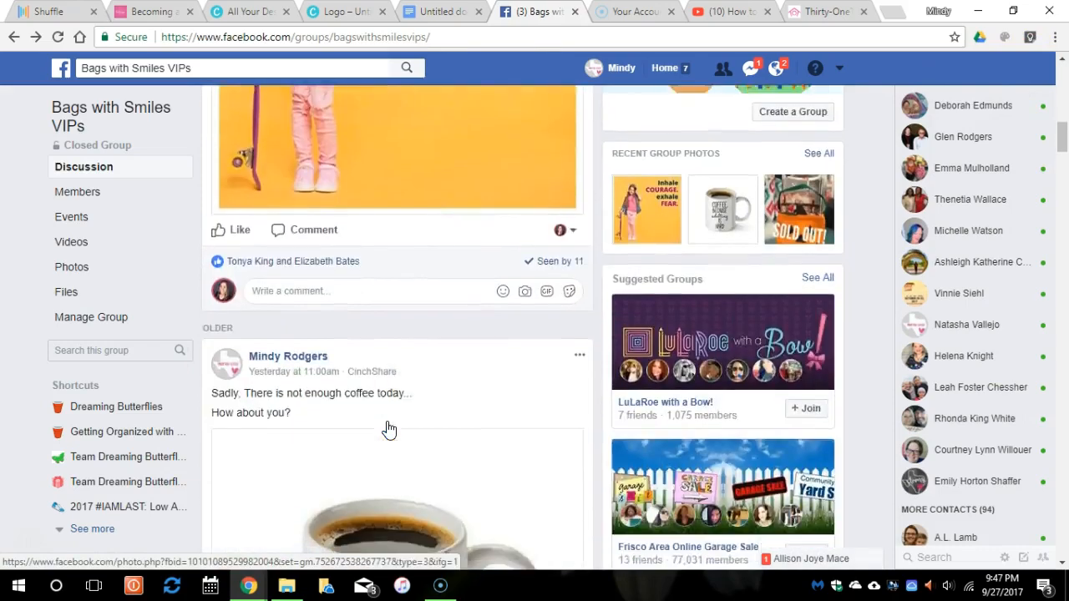
pyautogui.scroll(-9, 387, 420)
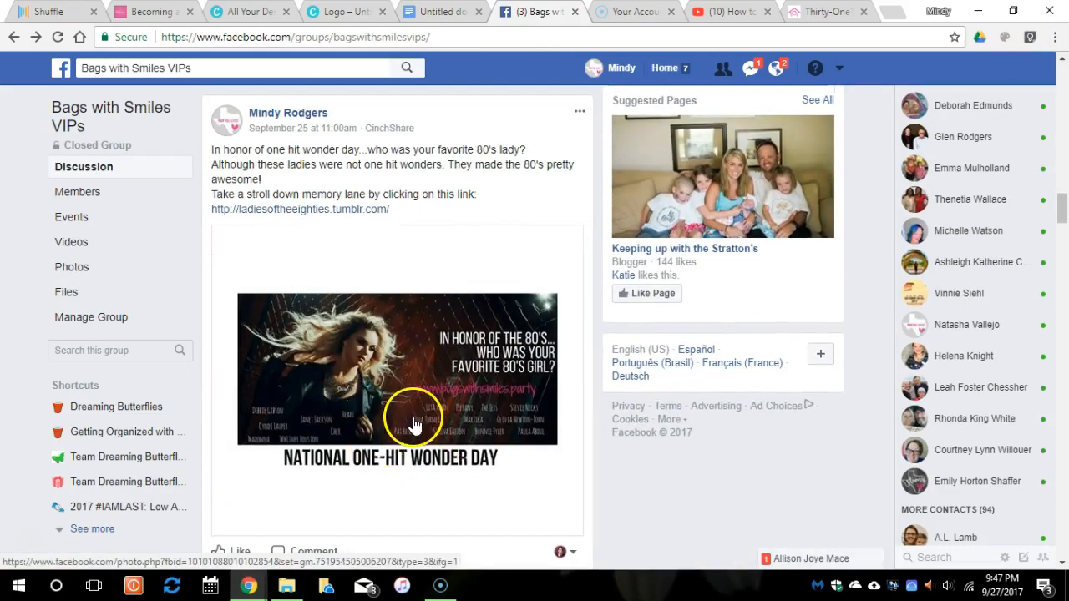
pyautogui.scroll(-7, 415, 425)
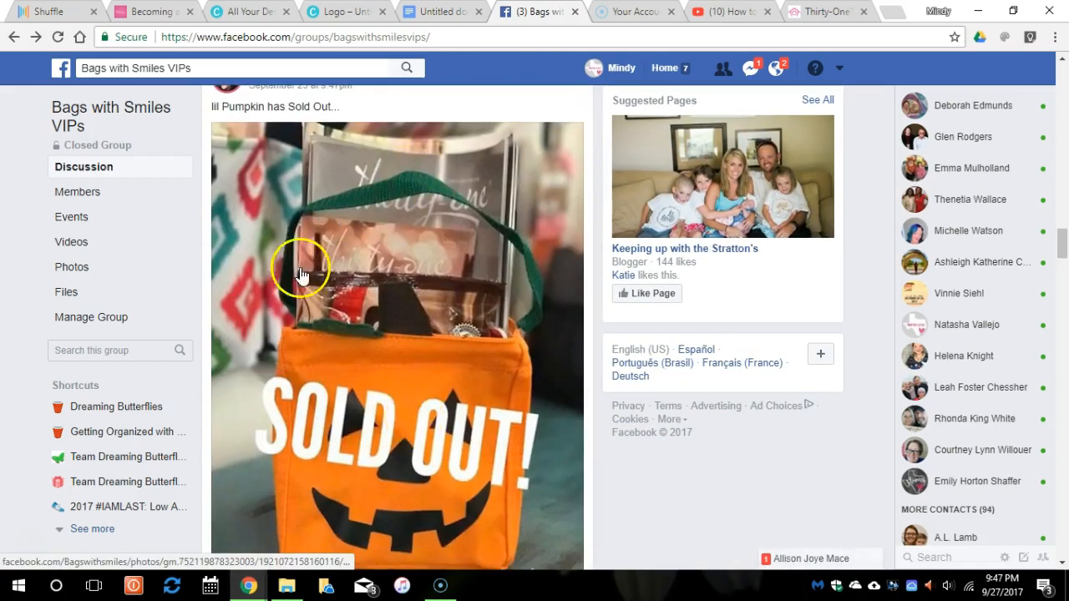
pyautogui.scroll(-8, 415, 425)
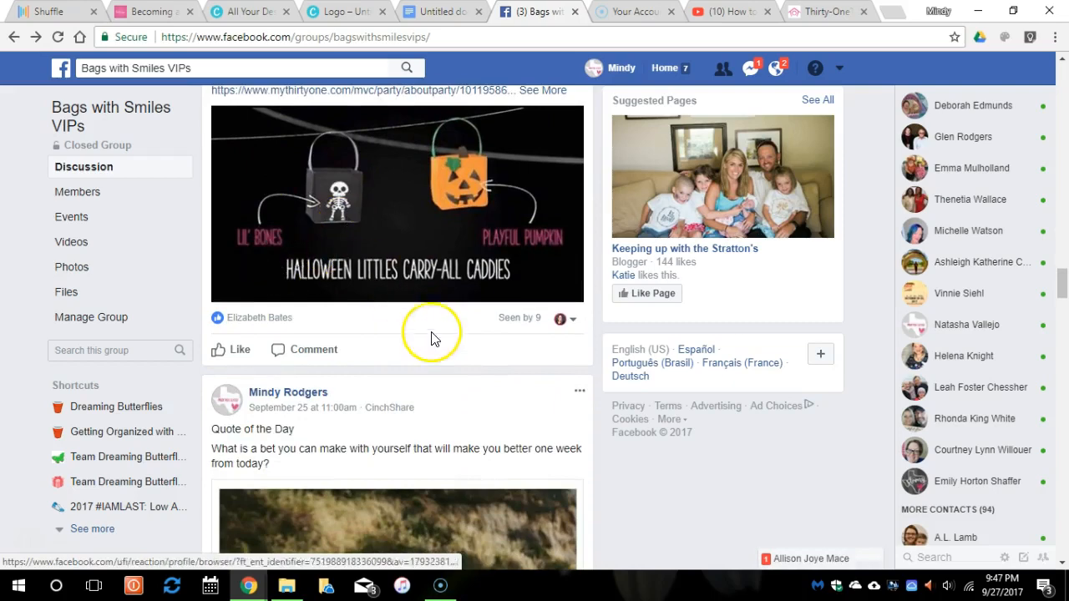
pyautogui.scroll(-10, 431, 337)
pyautogui.scroll(-10, 428, 346)
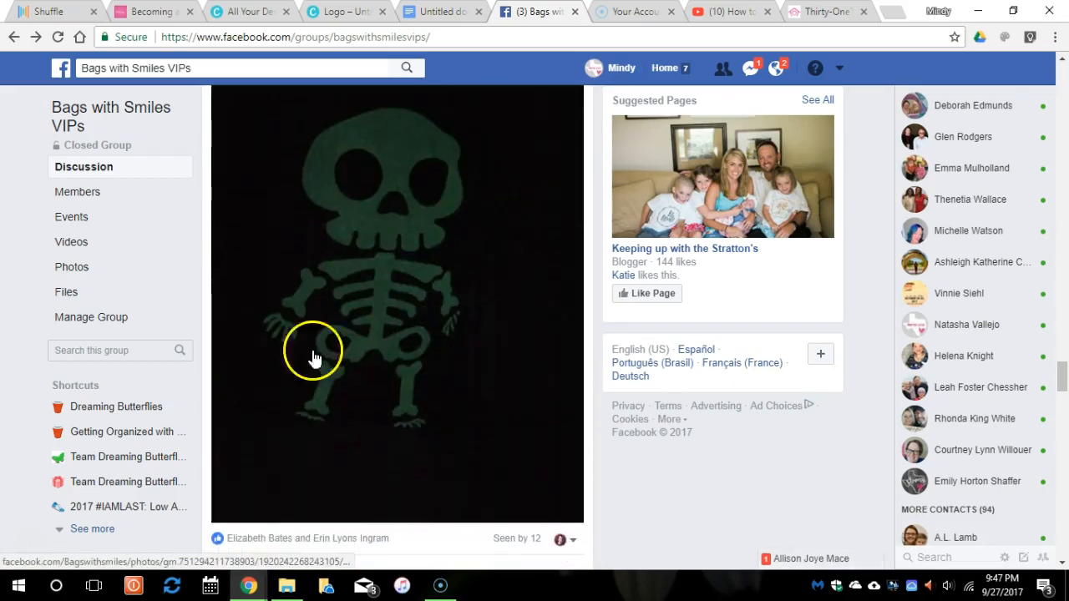
pyautogui.scroll(-5, 414, 414)
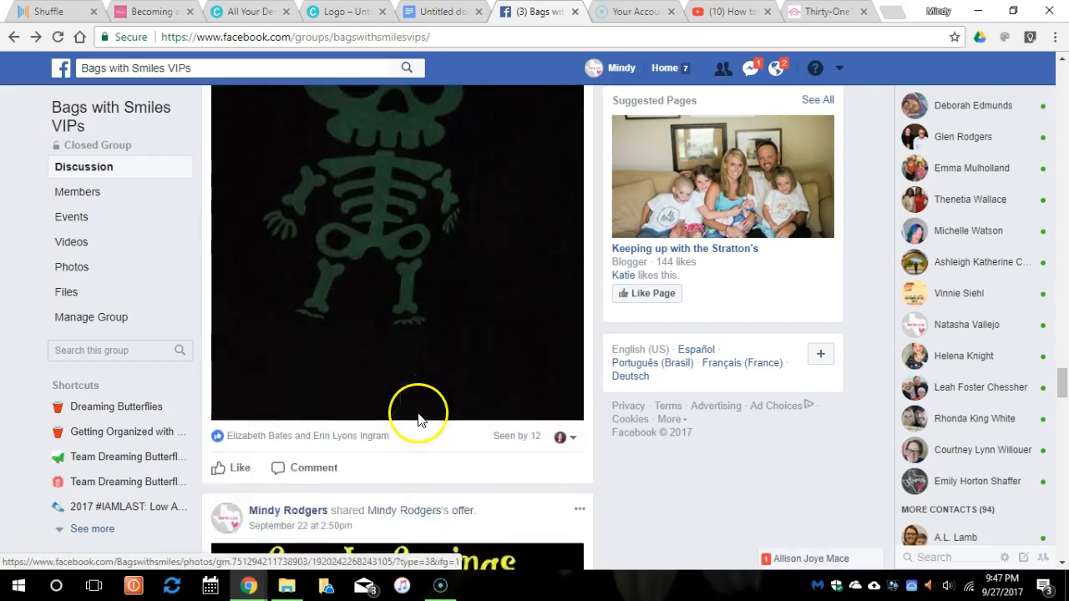
pyautogui.scroll(-10, 421, 420)
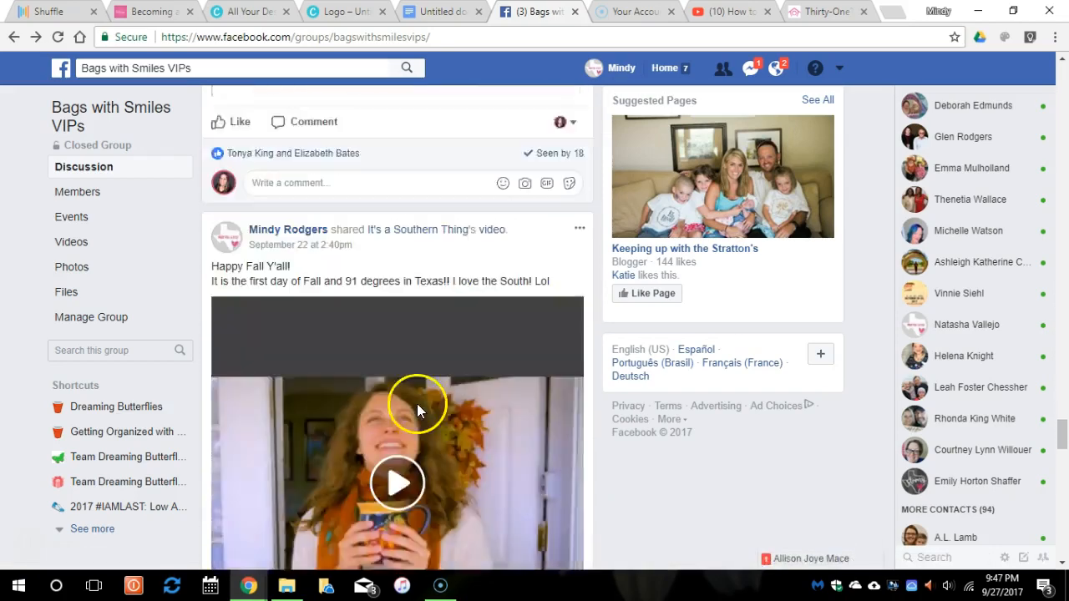
pyautogui.scroll(-1, 419, 409)
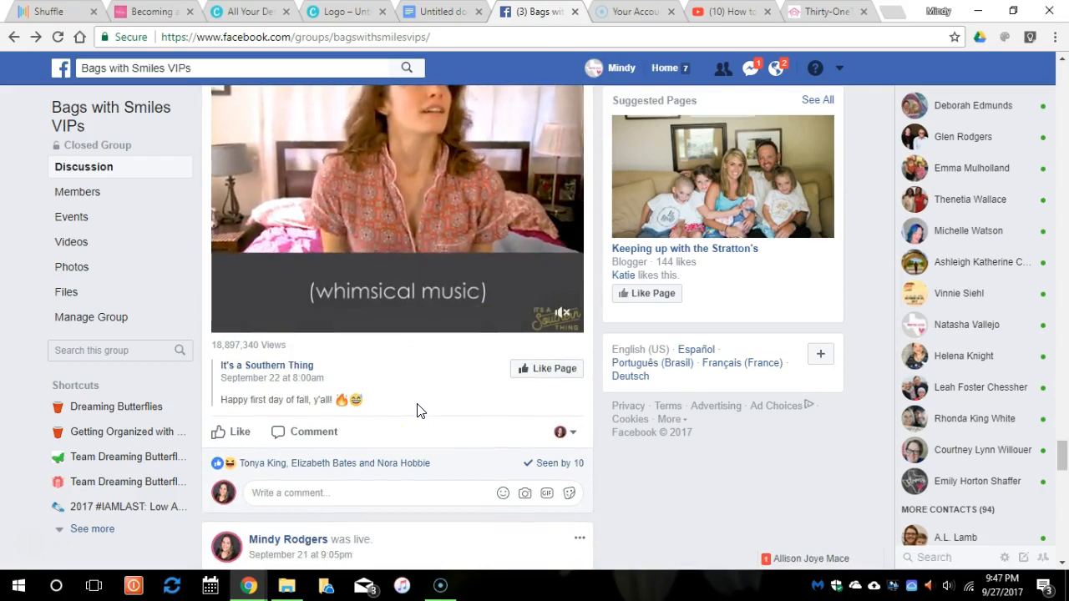
pyautogui.scroll(-5, 417, 409)
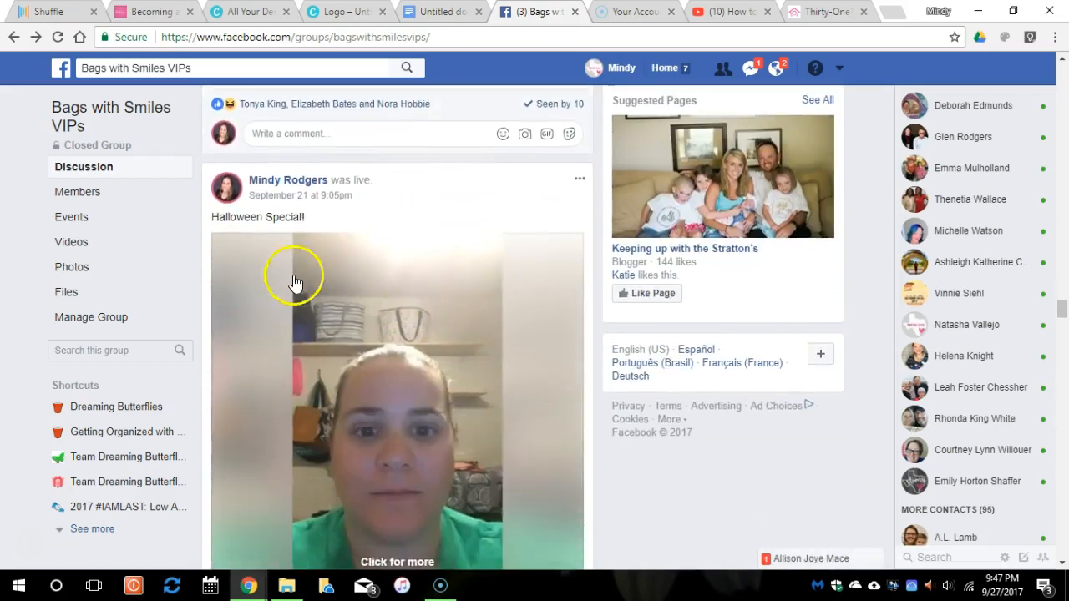
pyautogui.scroll(-6, 426, 424)
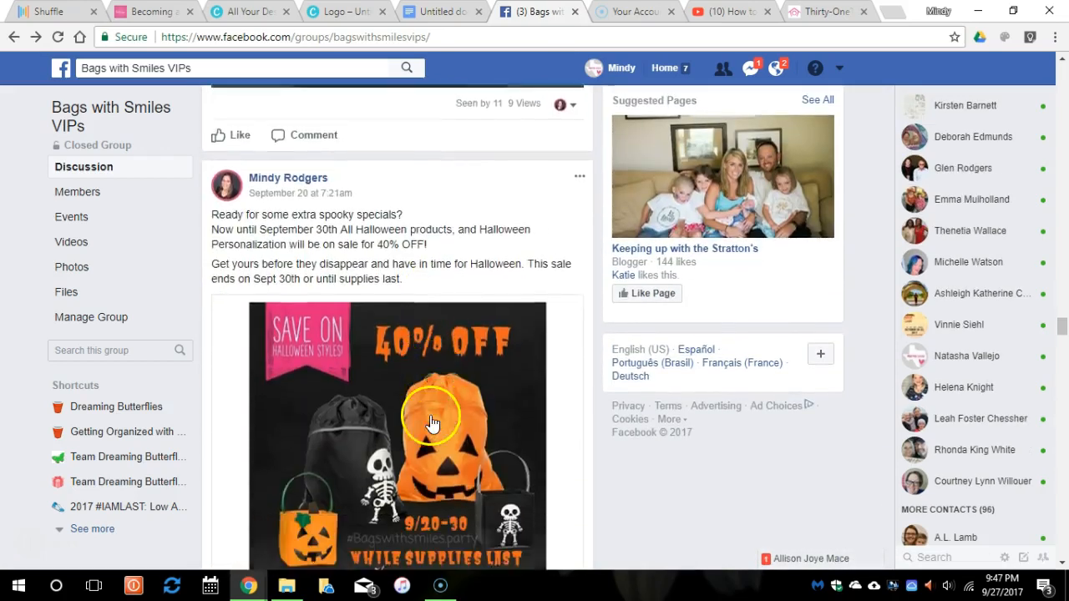
pyautogui.scroll(-11, 432, 424)
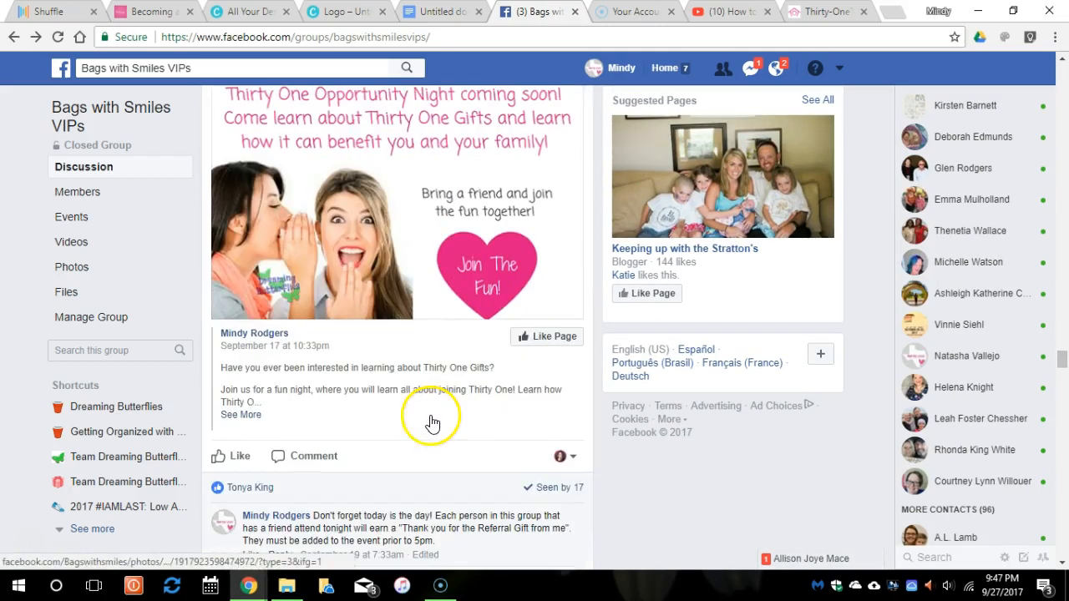
pyautogui.scroll(2, 432, 420)
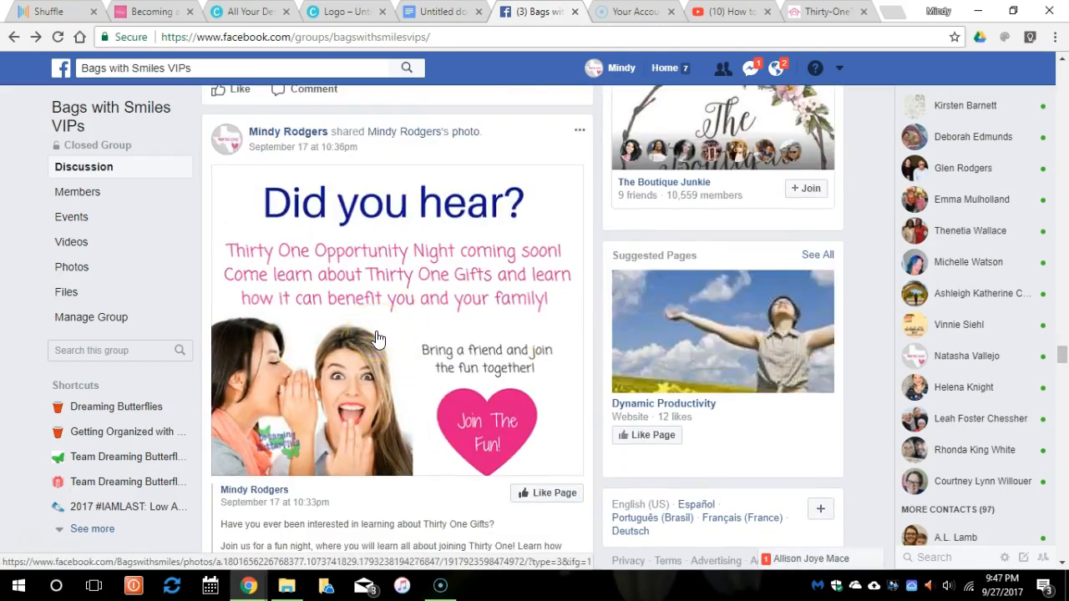
pyautogui.scroll(-10, 380, 337)
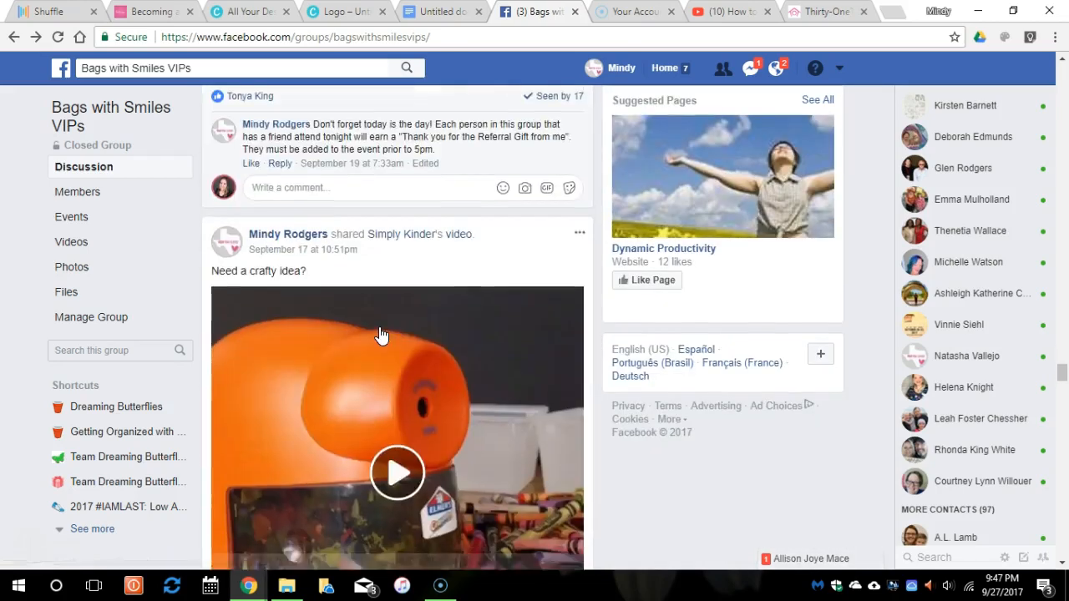
pyautogui.scroll(1, 380, 334)
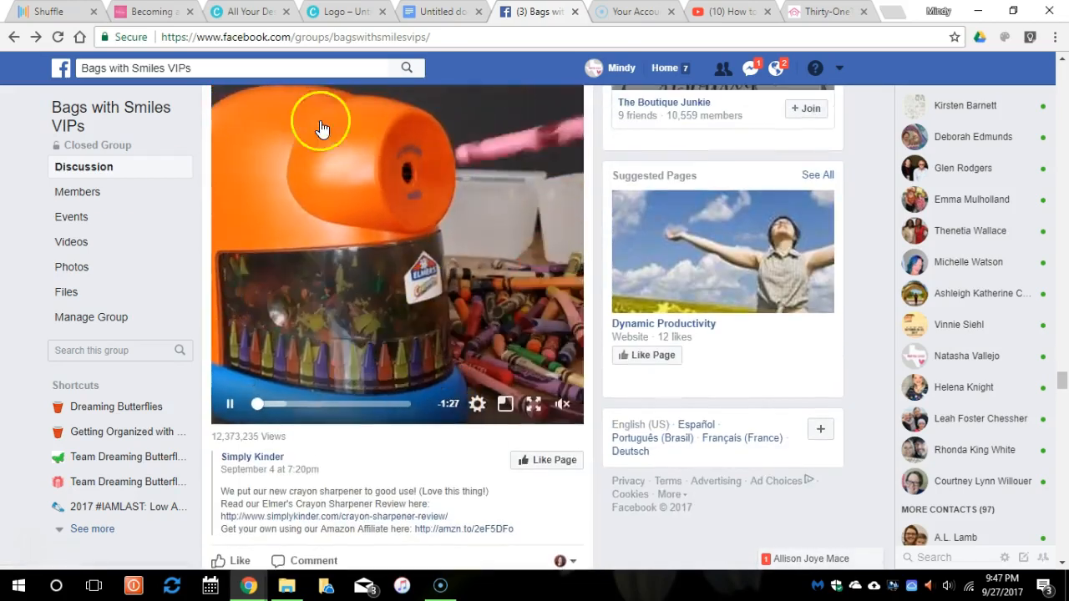
pyautogui.scroll(-3, 418, 338)
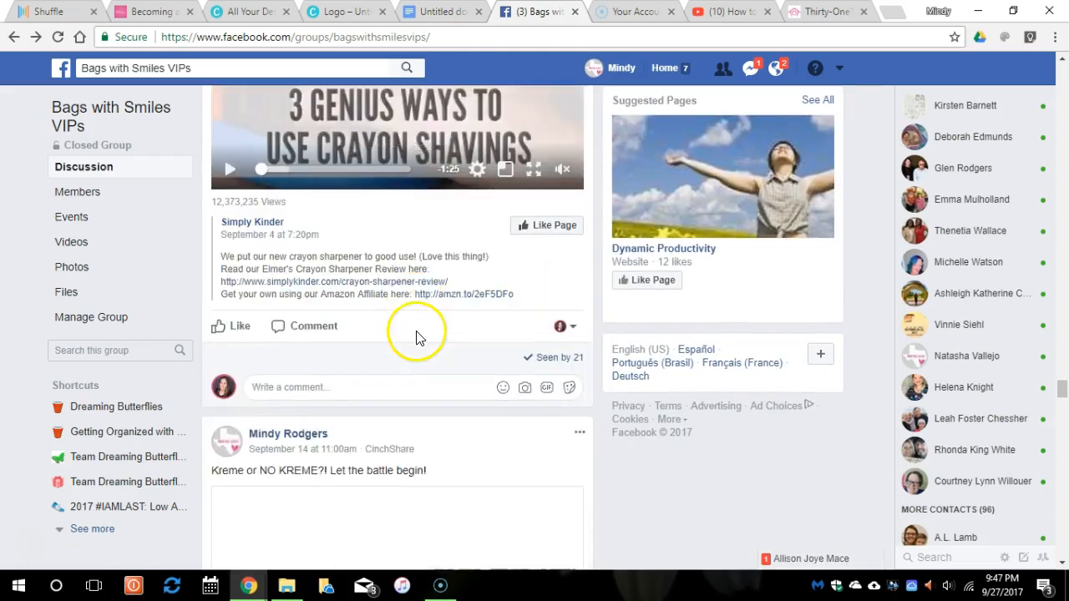
pyautogui.scroll(3, 417, 338)
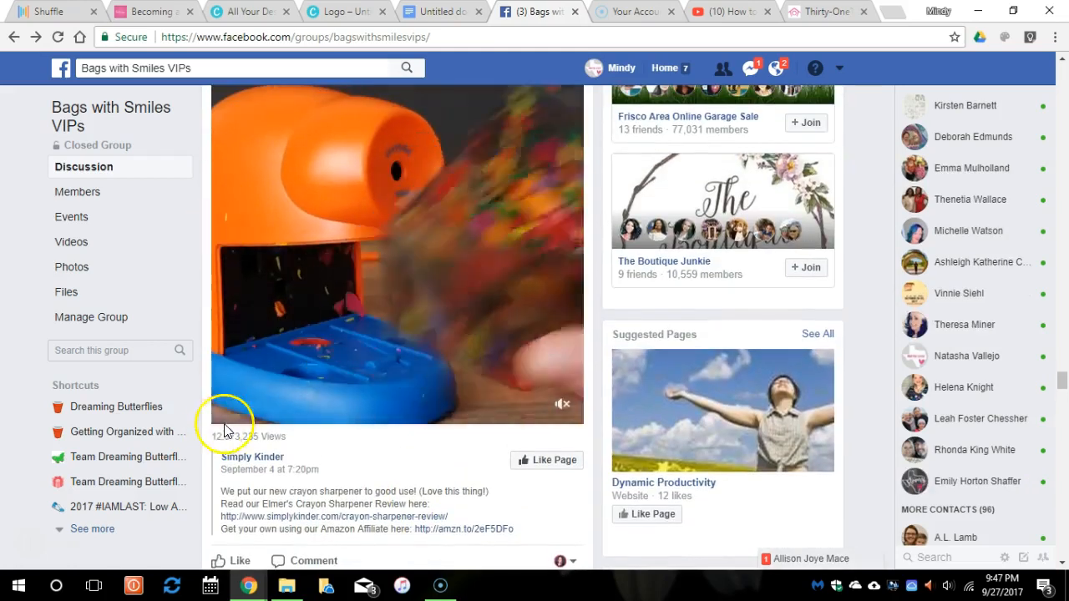
pyautogui.scroll(-1, 122, 408)
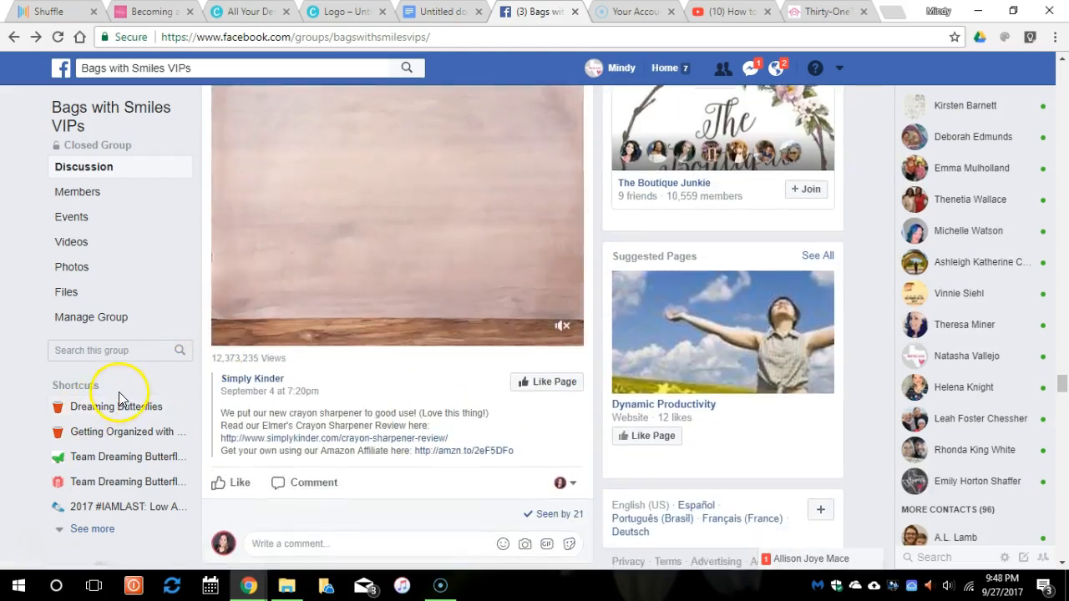
# Expand the sidebar shortcuts list and return to the News Feed home page.
pyautogui.click(101, 528)
pyautogui.scroll(-2, 138, 398)
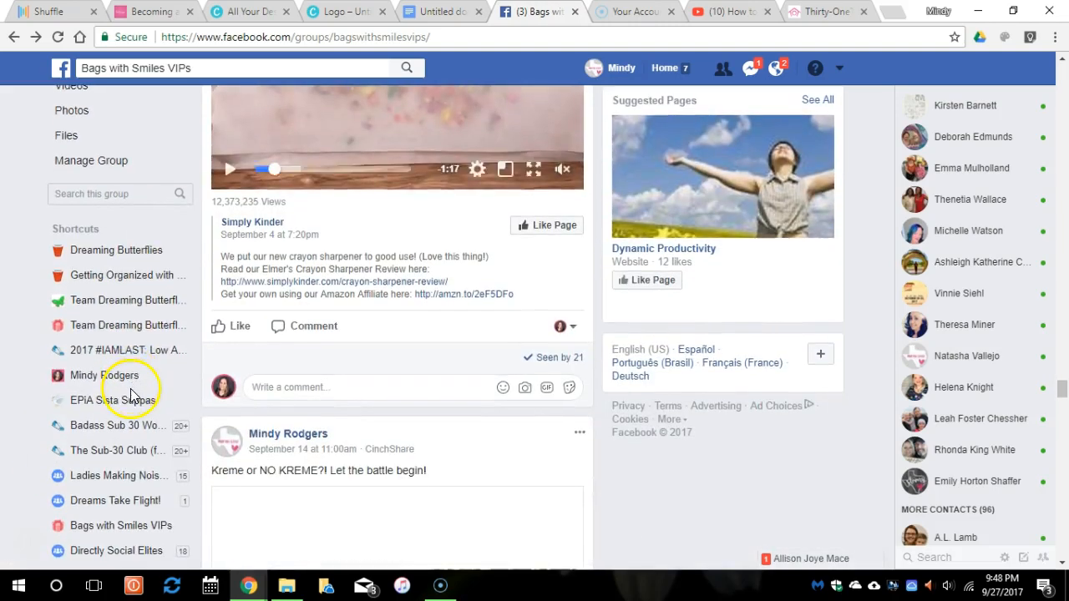
pyautogui.click(678, 75)
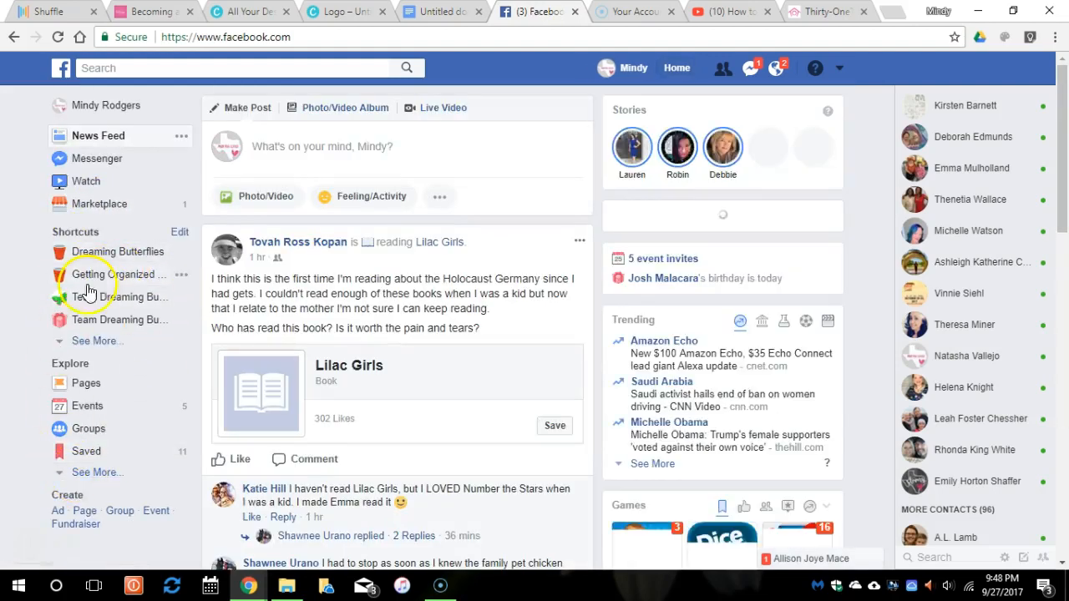
# Visit Dreaming Butterflies from the shortcuts, then return to the News Feed with every shortcut listed.
pyautogui.click(92, 342)
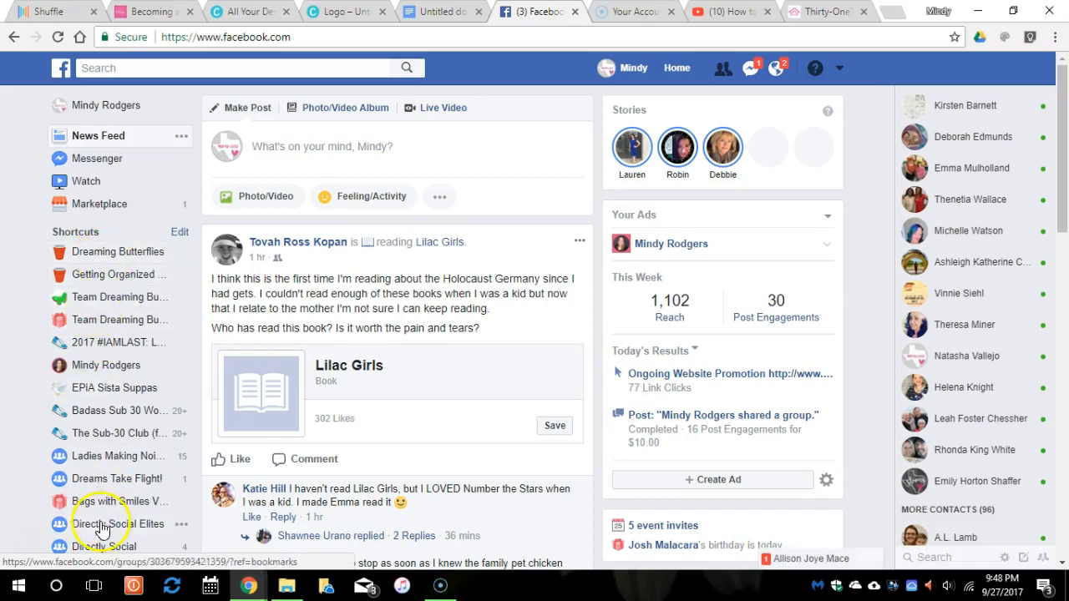
pyautogui.click(126, 251)
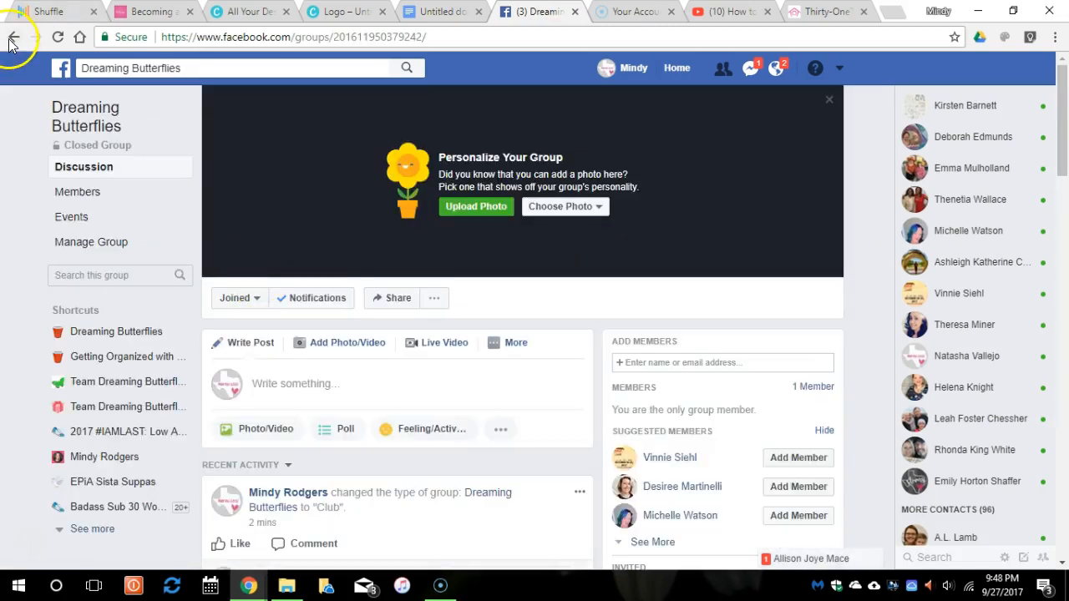
pyautogui.click(13, 39)
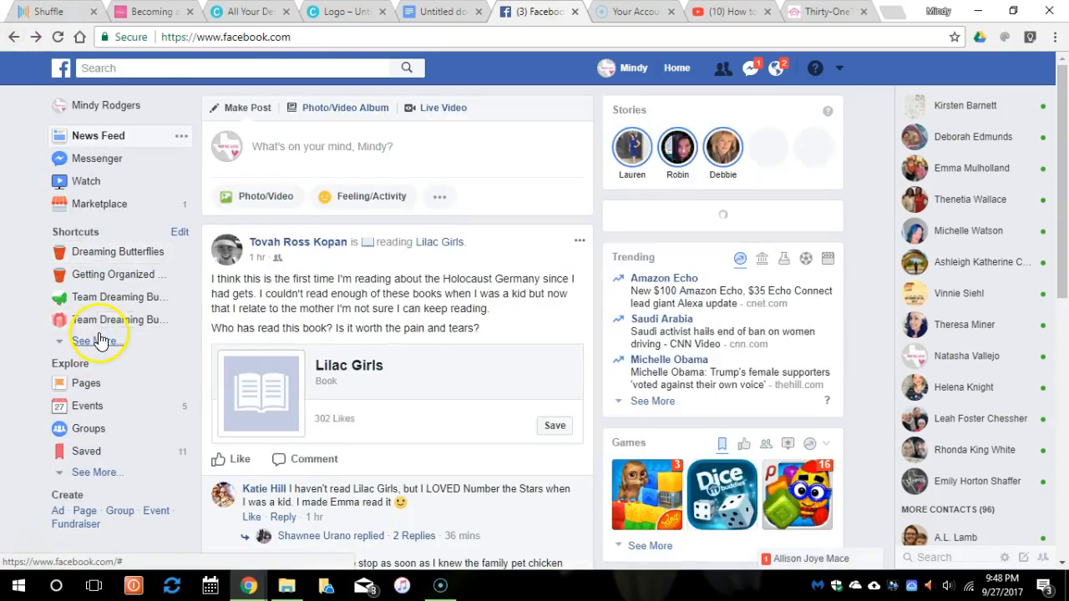
pyautogui.click(99, 342)
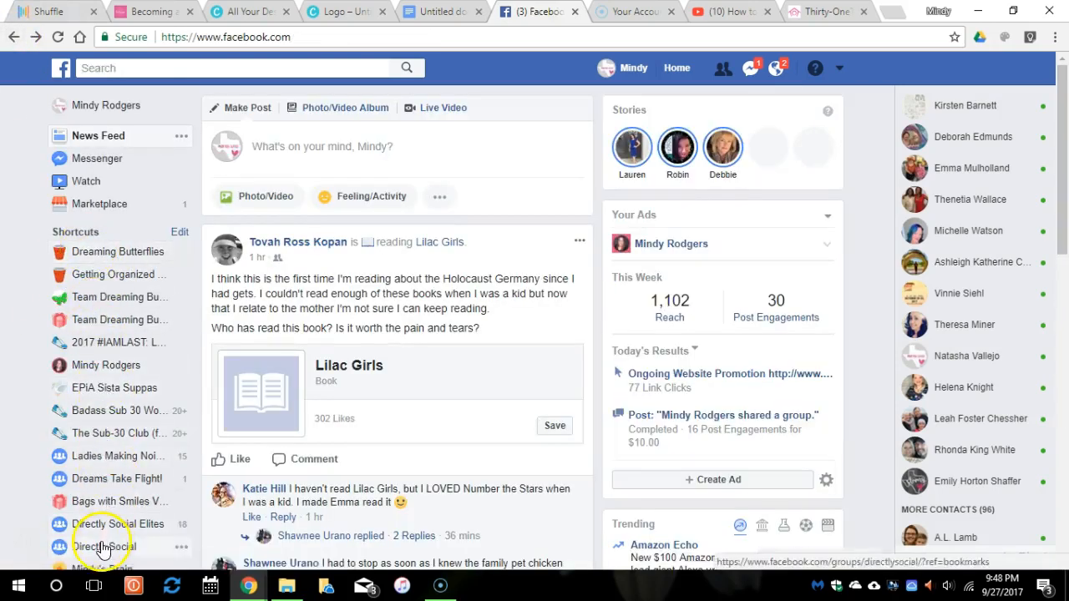
pyautogui.click(181, 233)
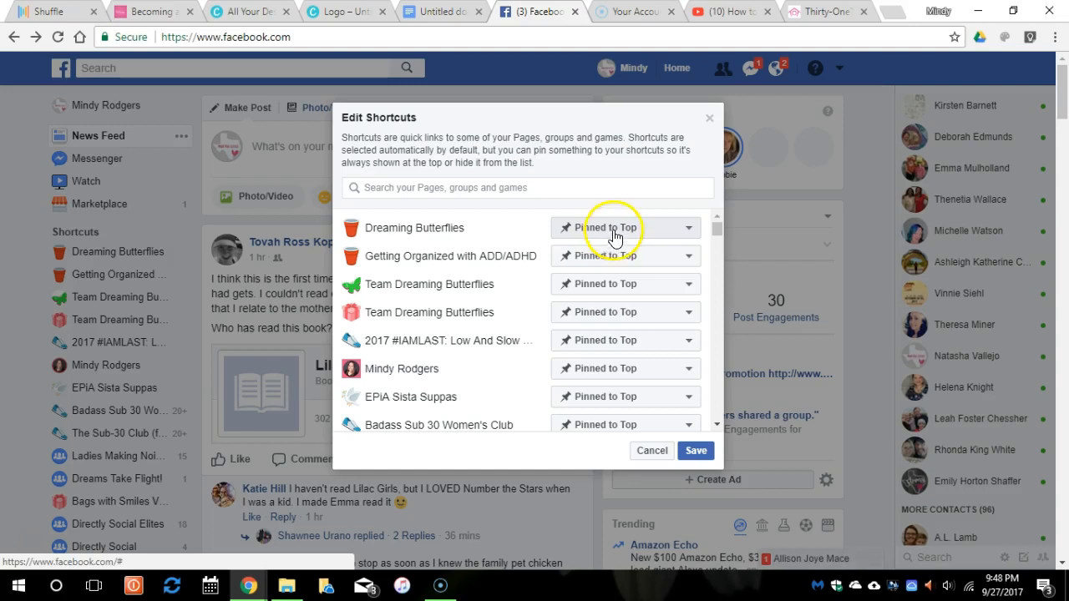
# Review the pinned, auto-sorted and hidden groups and pages in Edit Shortcuts, then save.
pyautogui.scroll(-3, 434, 234)
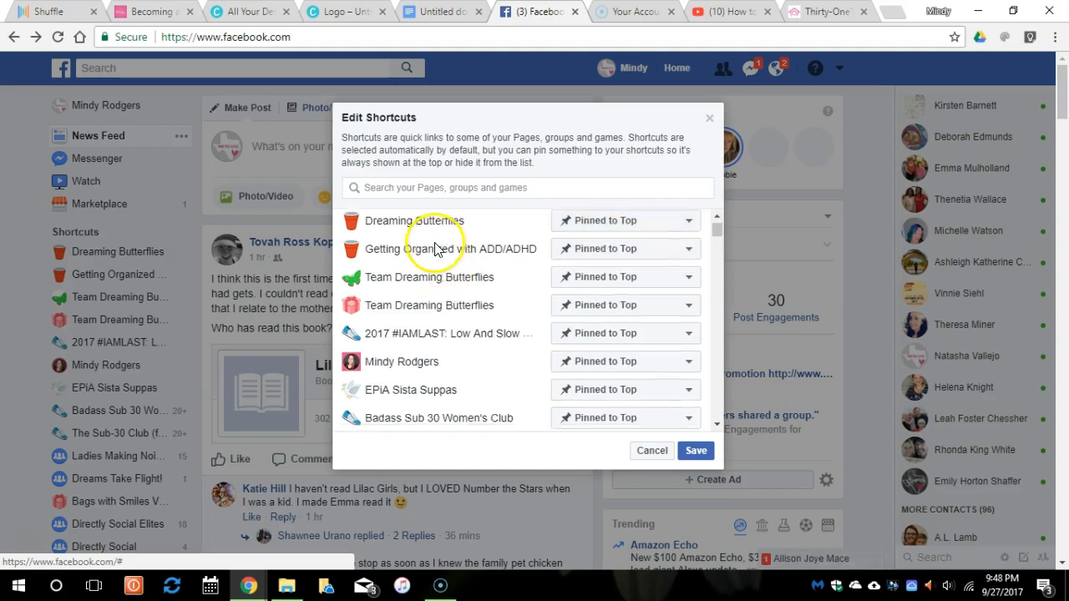
pyautogui.scroll(-6, 435, 242)
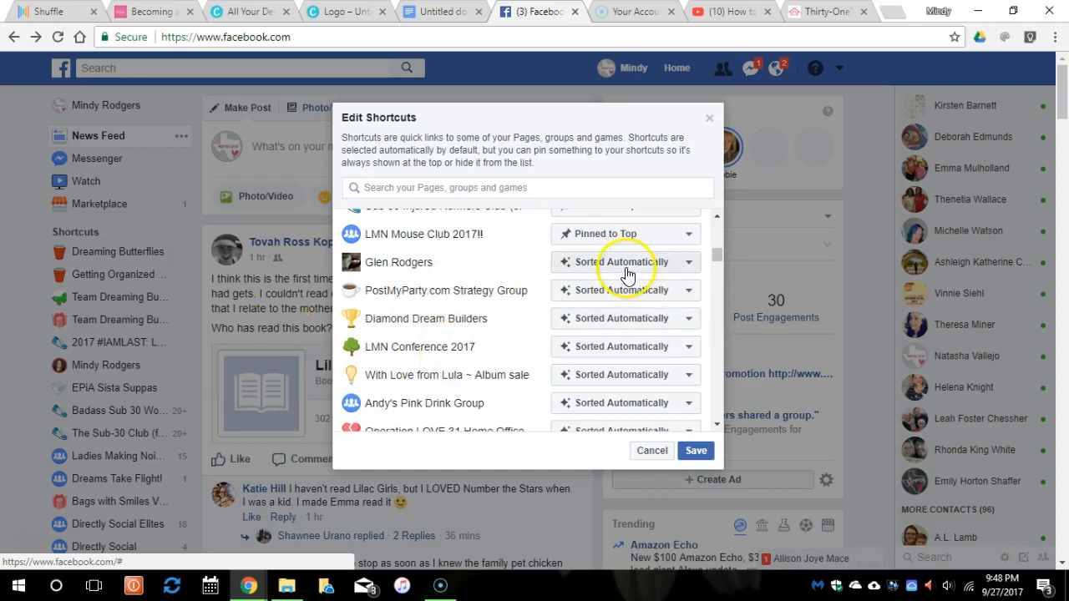
pyautogui.scroll(-15, 495, 357)
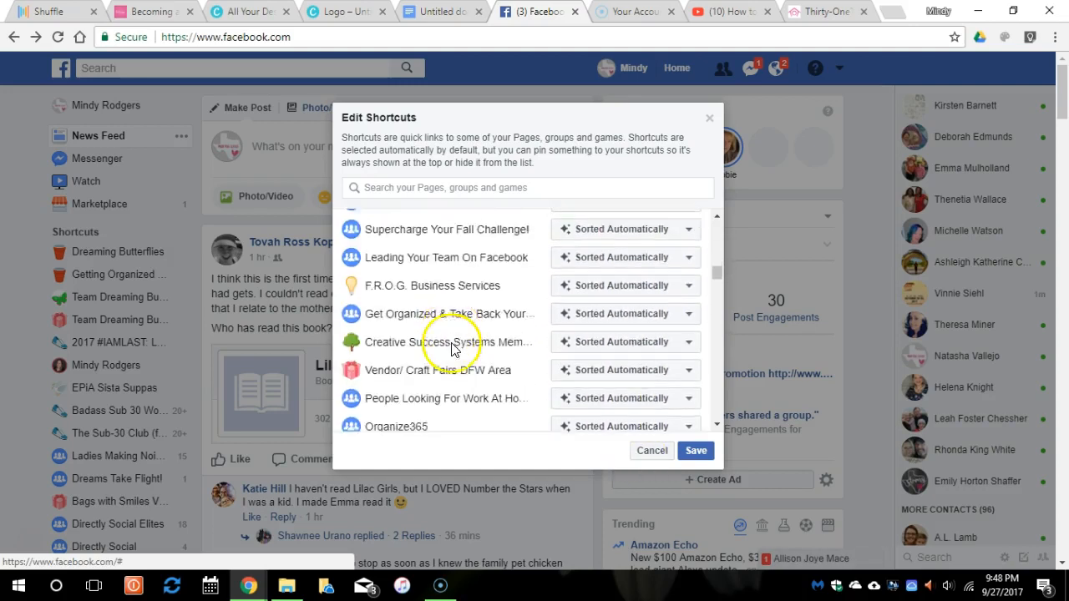
pyautogui.scroll(-5, 455, 338)
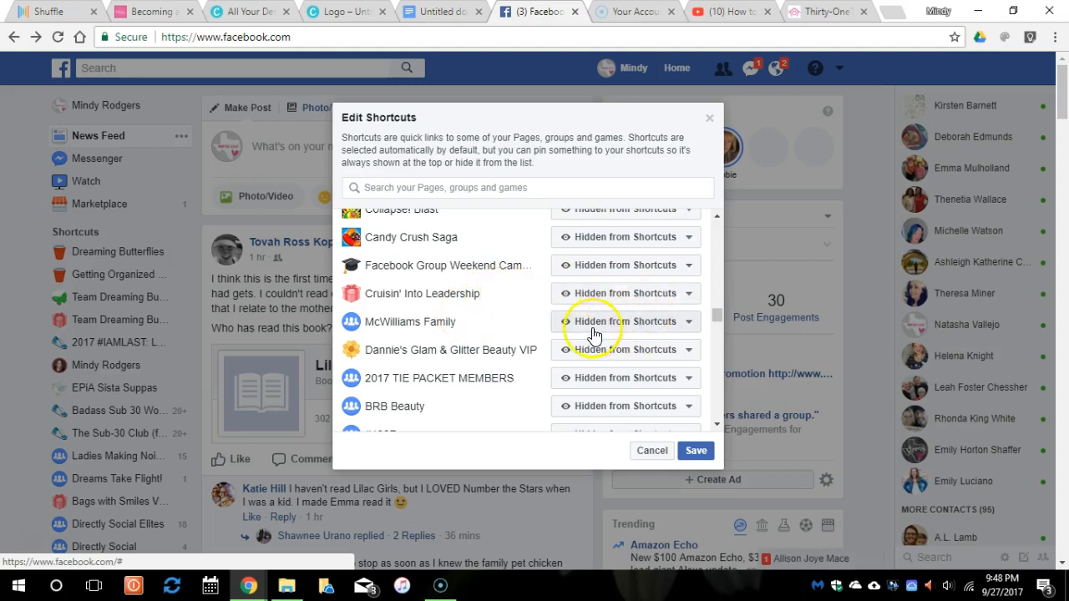
pyautogui.scroll(10, 460, 308)
pyautogui.scroll(6, 460, 311)
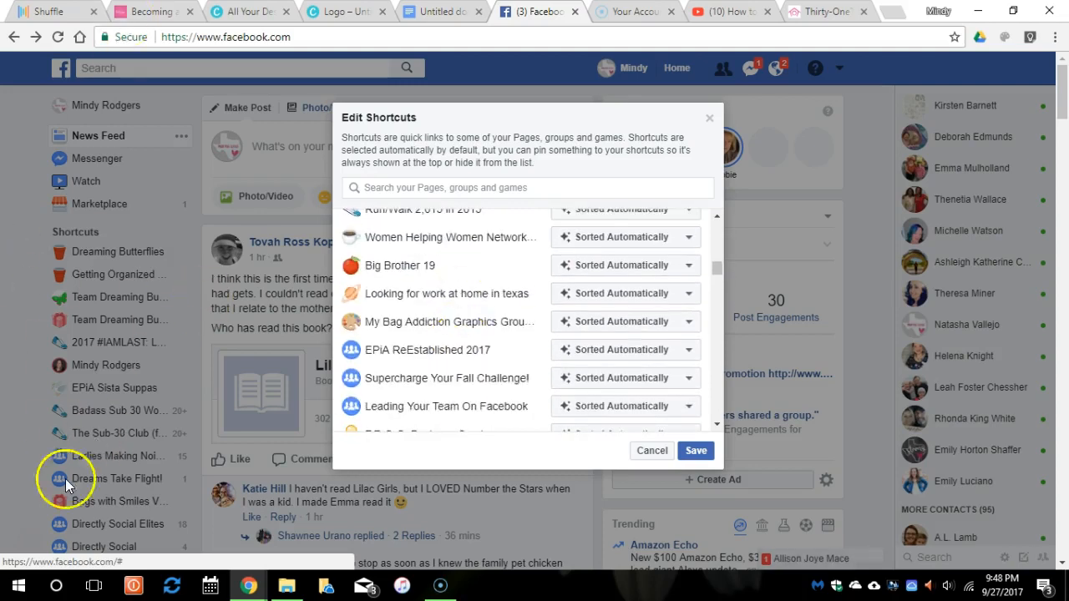
pyautogui.scroll(10, 543, 306)
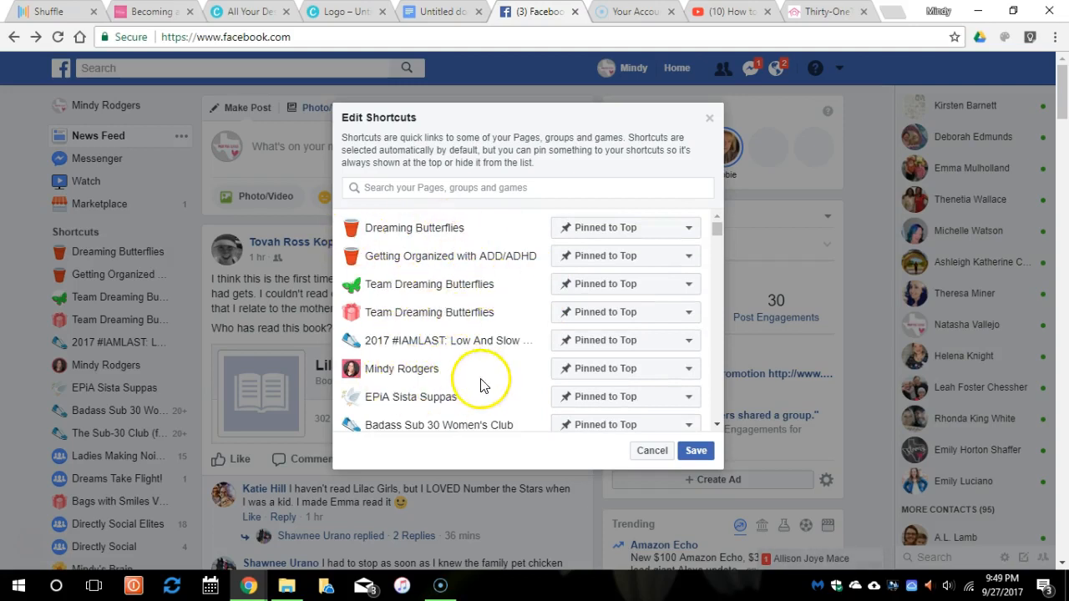
pyautogui.click(696, 451)
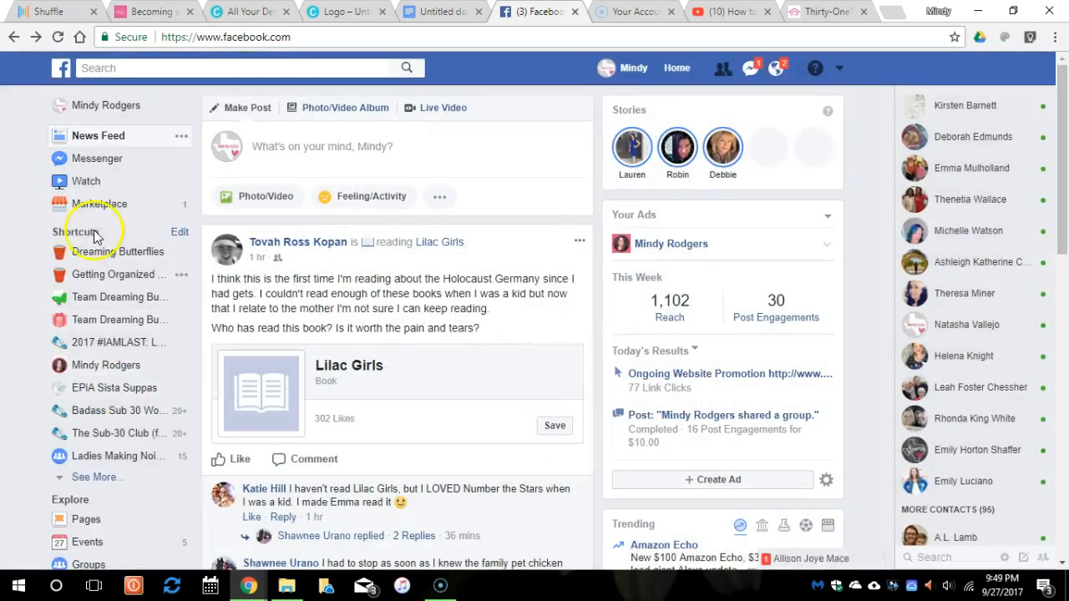